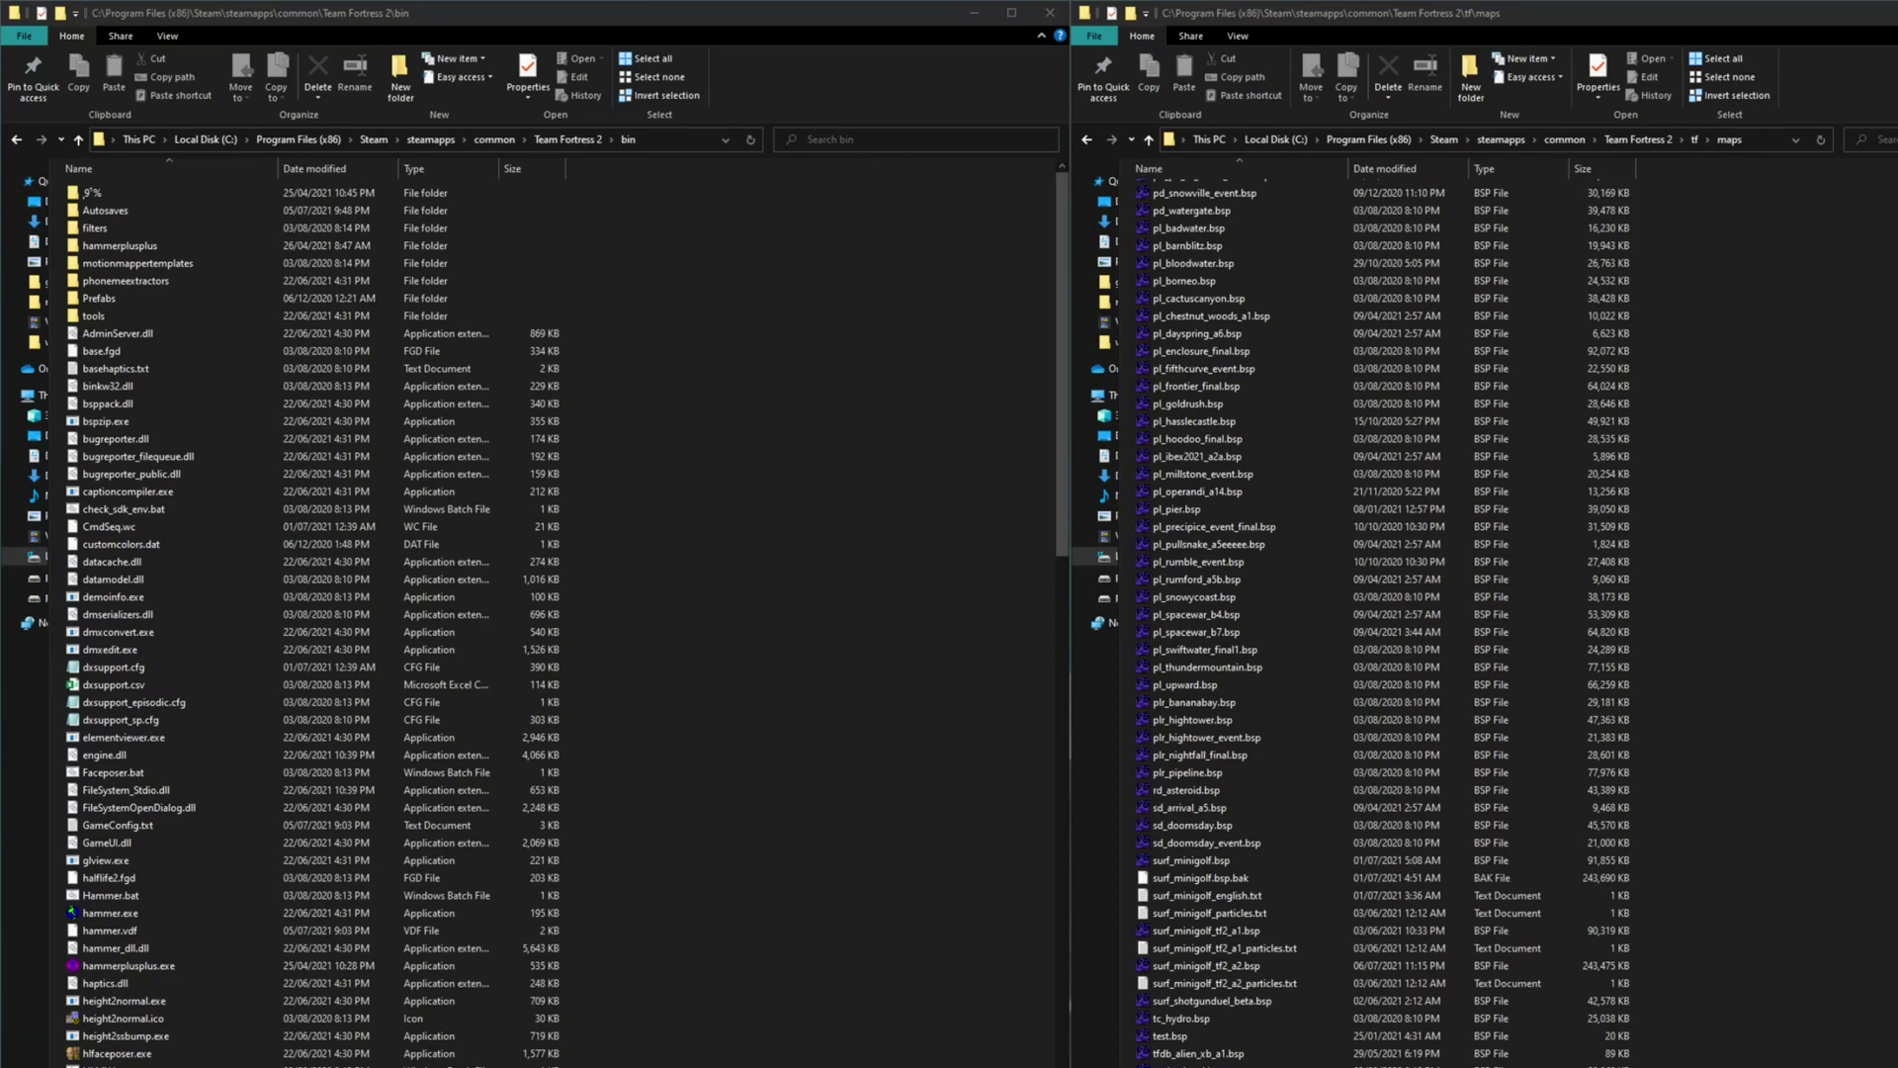
Copy the full path of surf_minigolf_tf2_a2.bsp from the maps folder
left_click(1248, 966)
left_click(1248, 967)
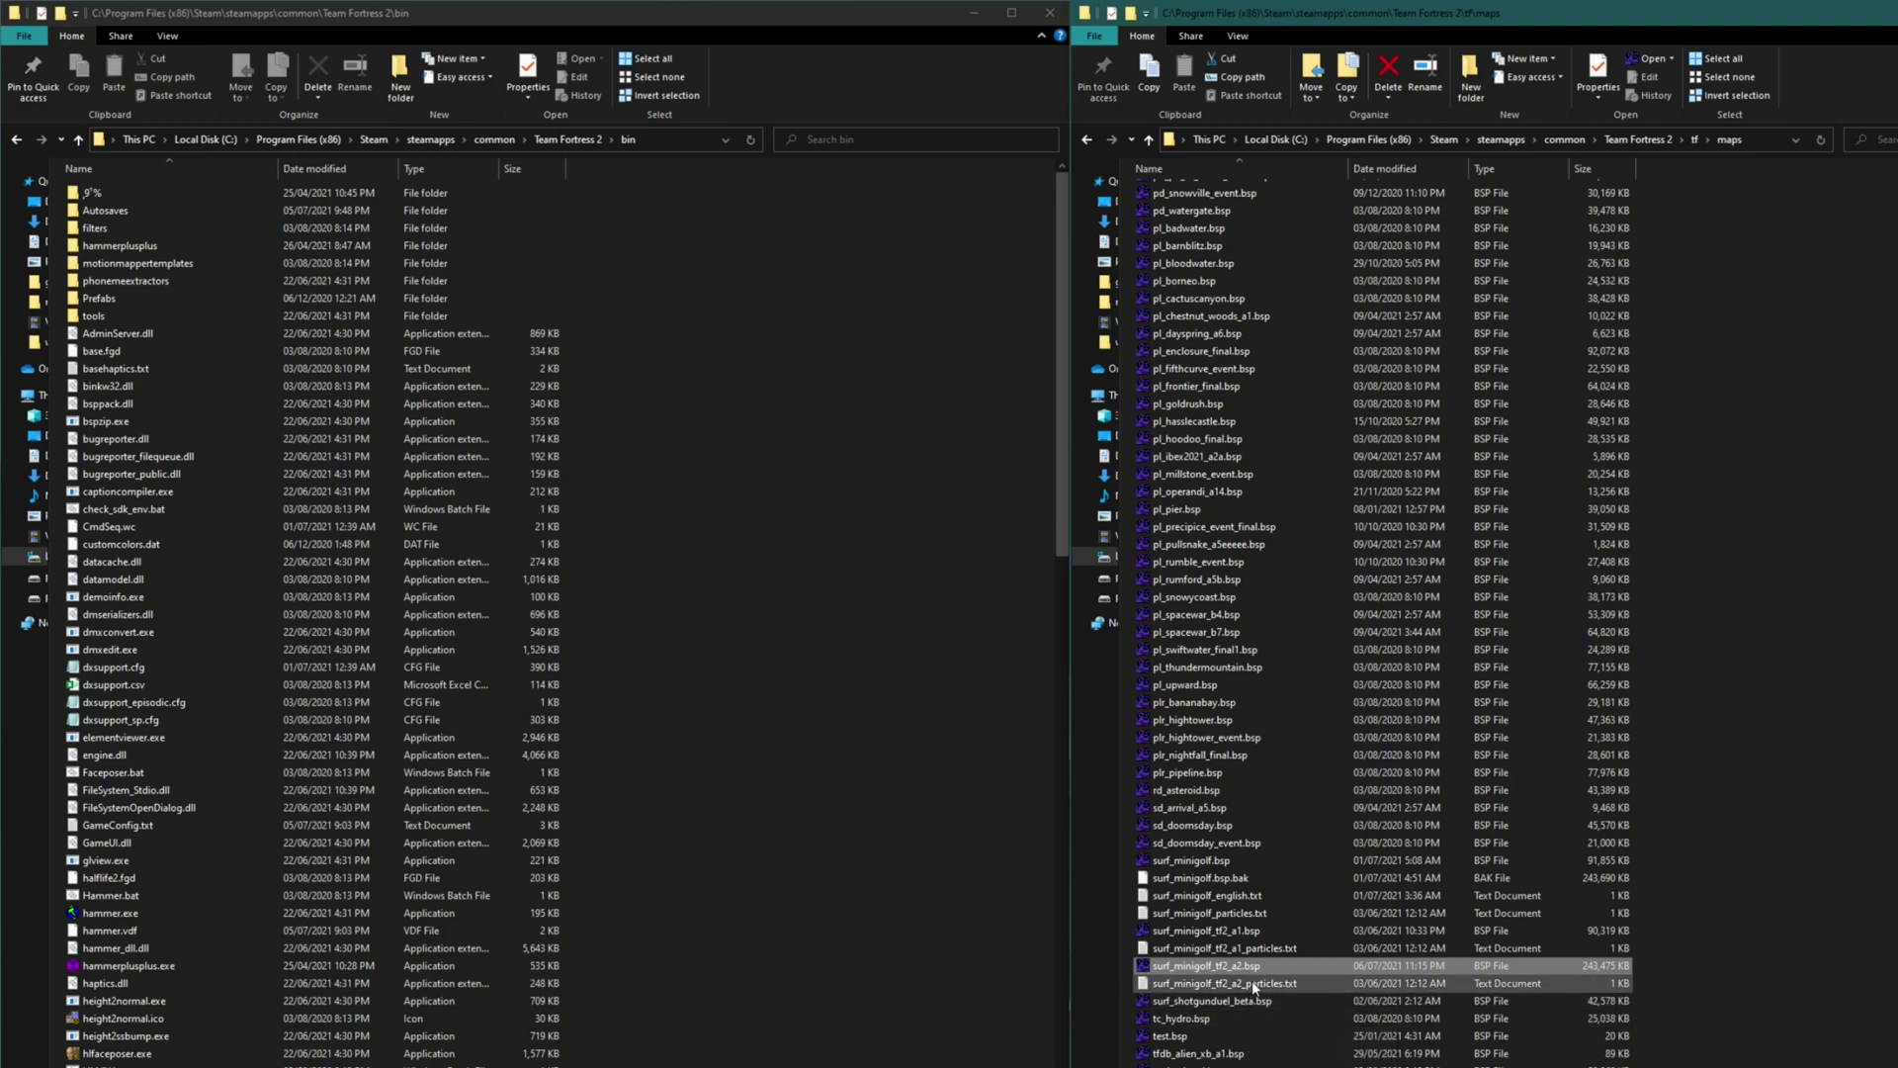
right_click(1324, 965)
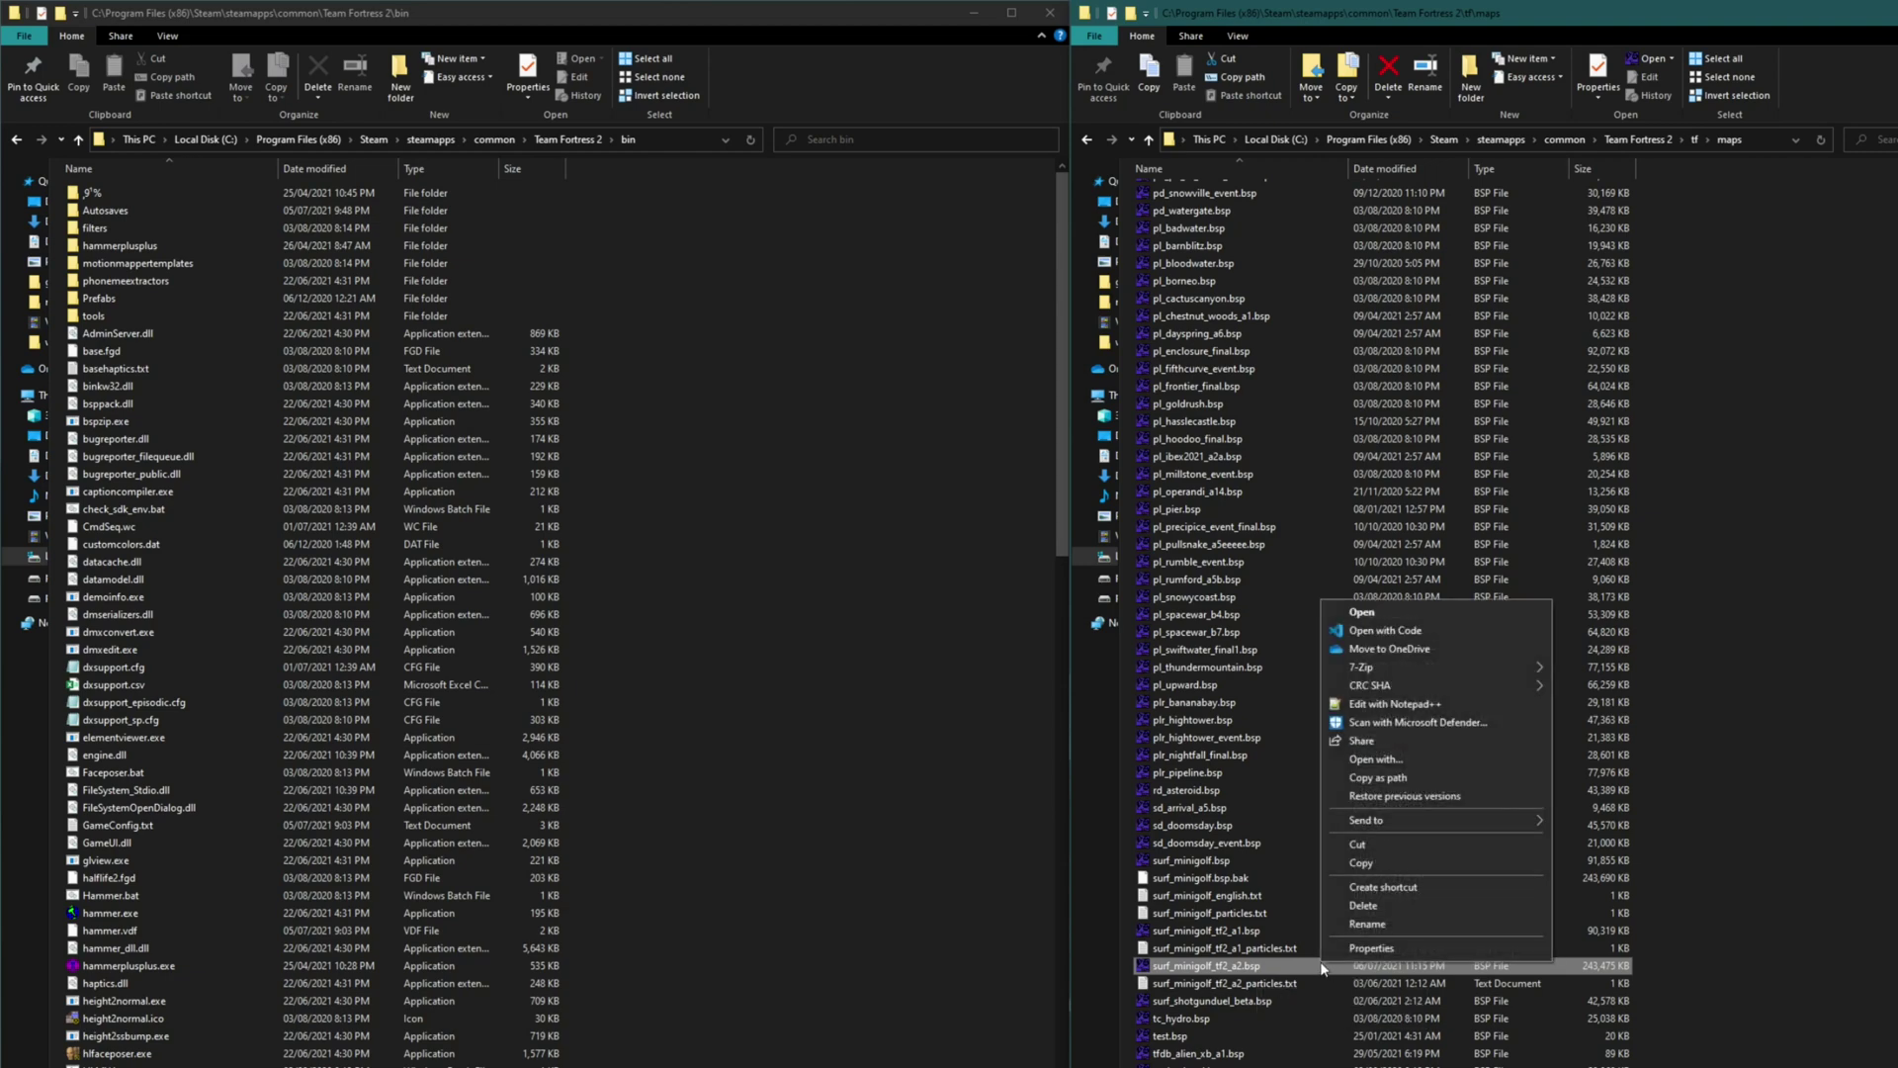
left_click(1380, 781)
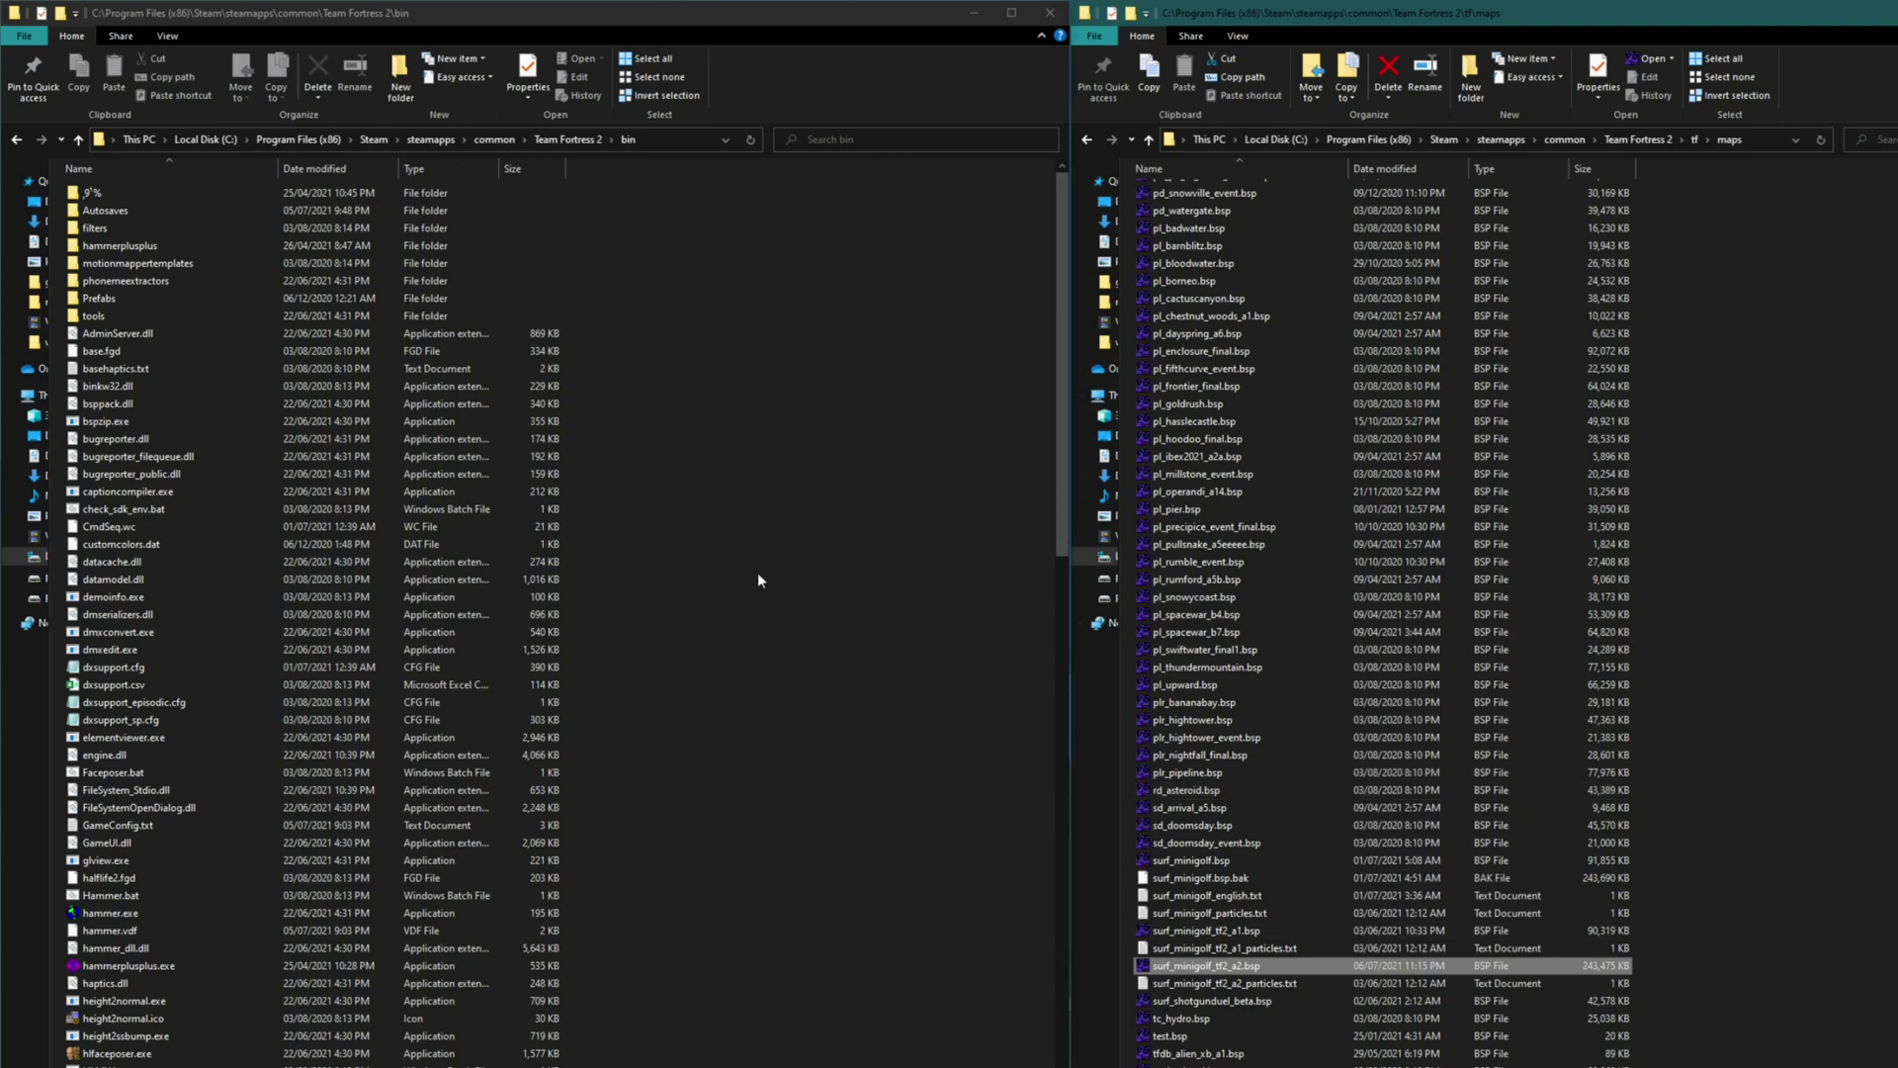
Open a PowerShell window in the Team Fortress 2 bin folder, enlarge its text and run ./bspzip to list the usage options
left_click(732, 484)
right_click(776, 623)
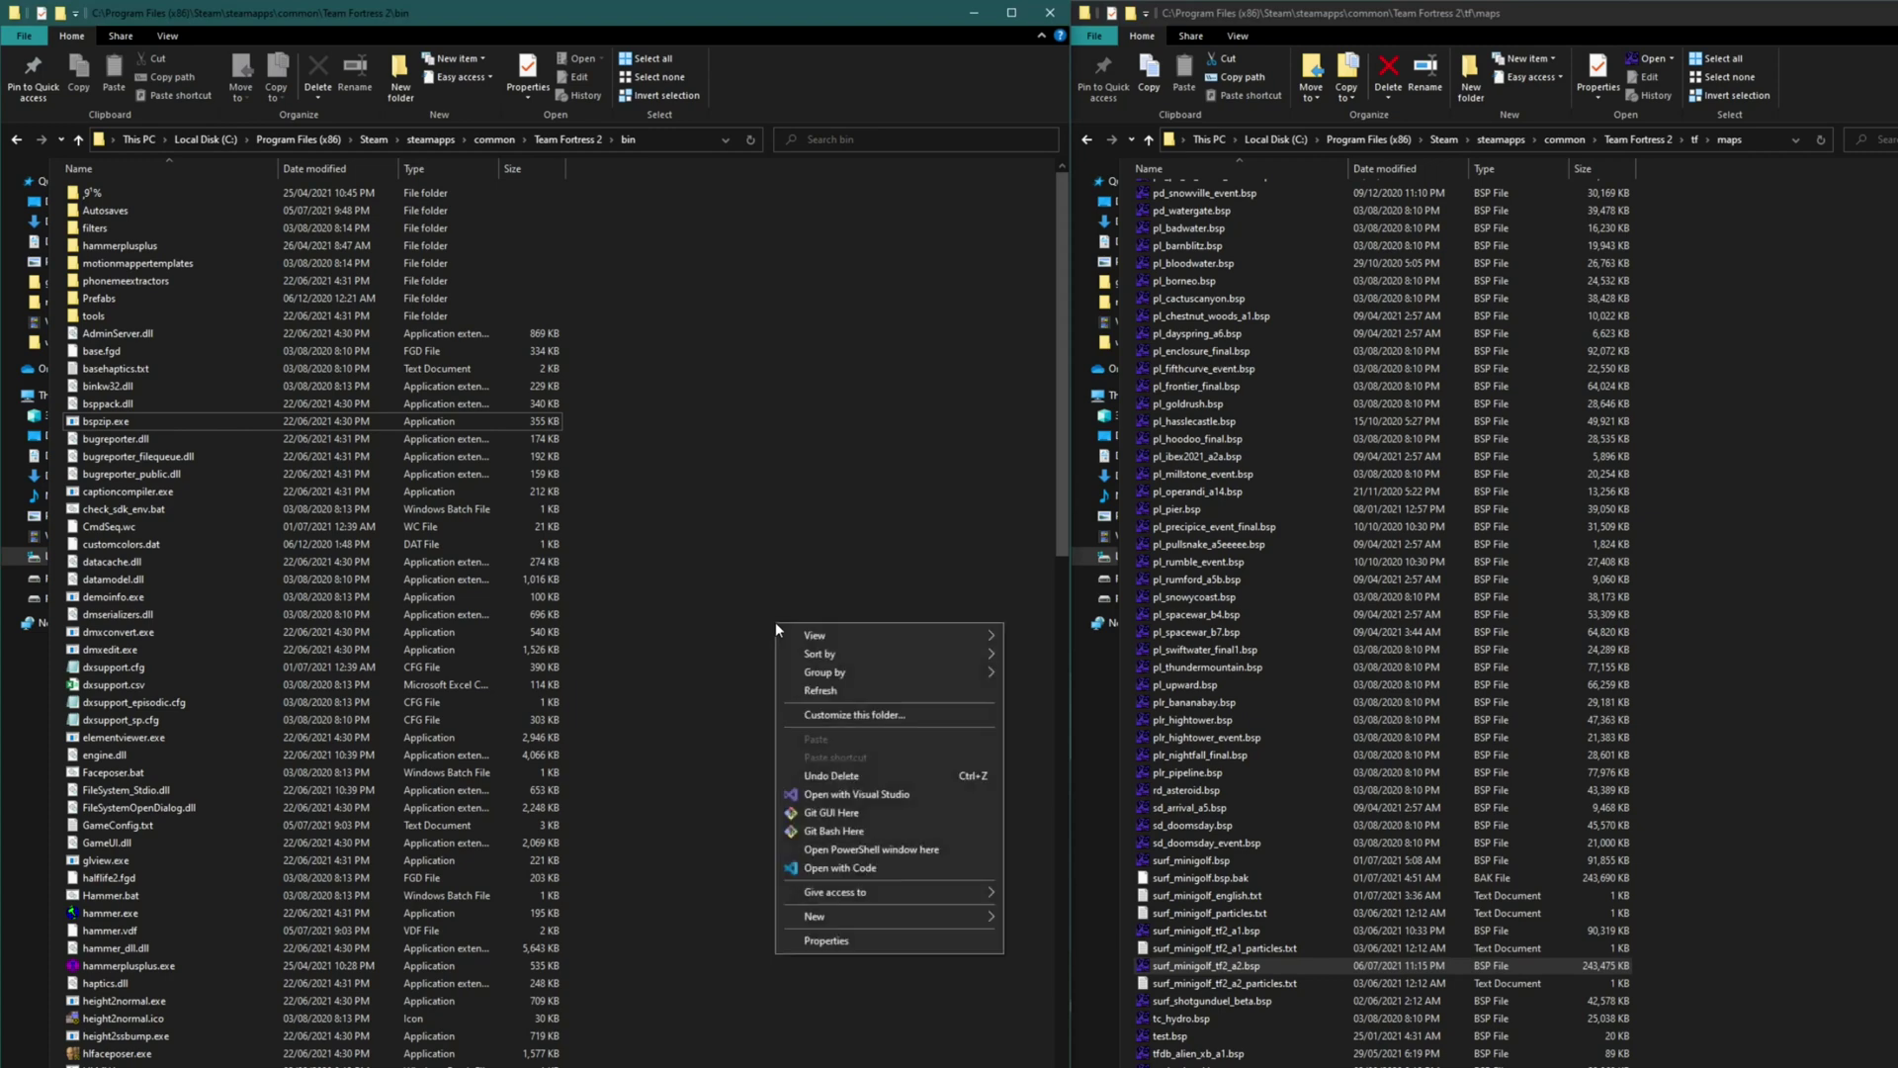
left_click(866, 850)
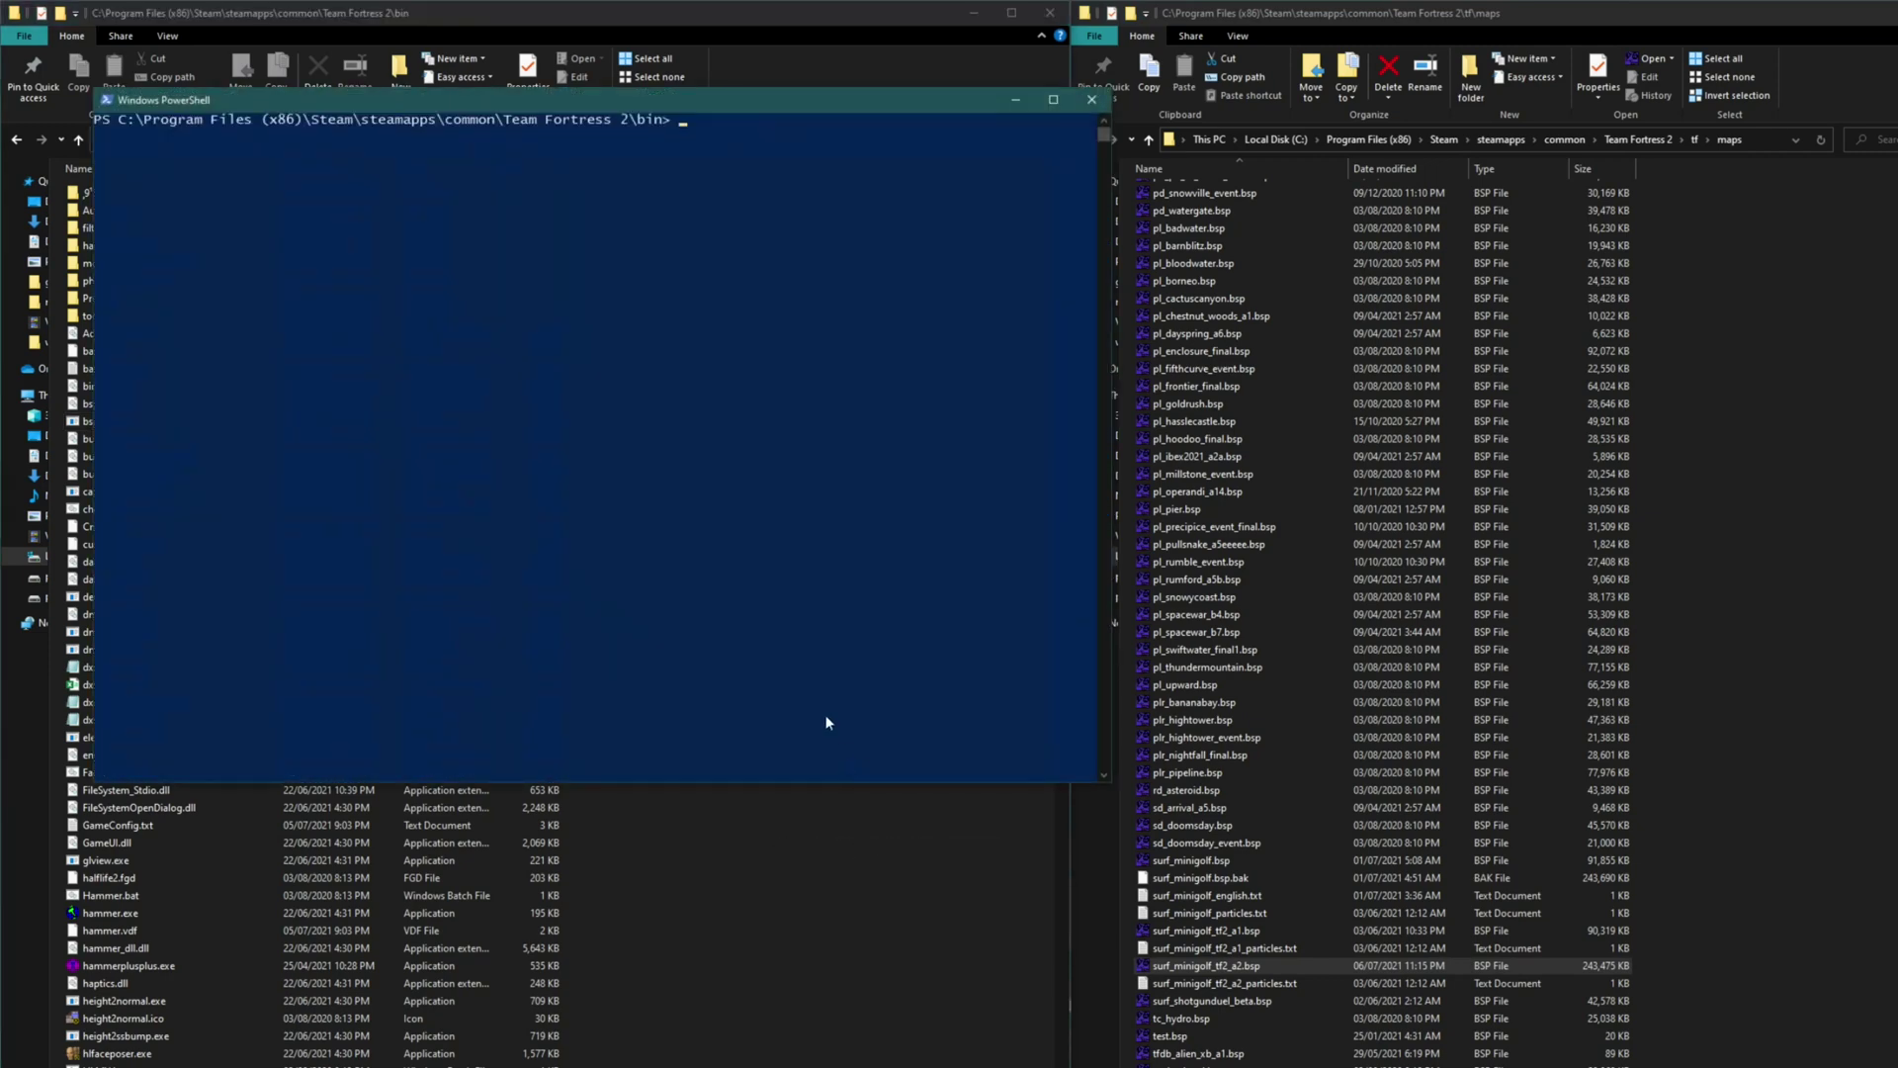
scroll(797, 605, "up", 4, "ctrl")
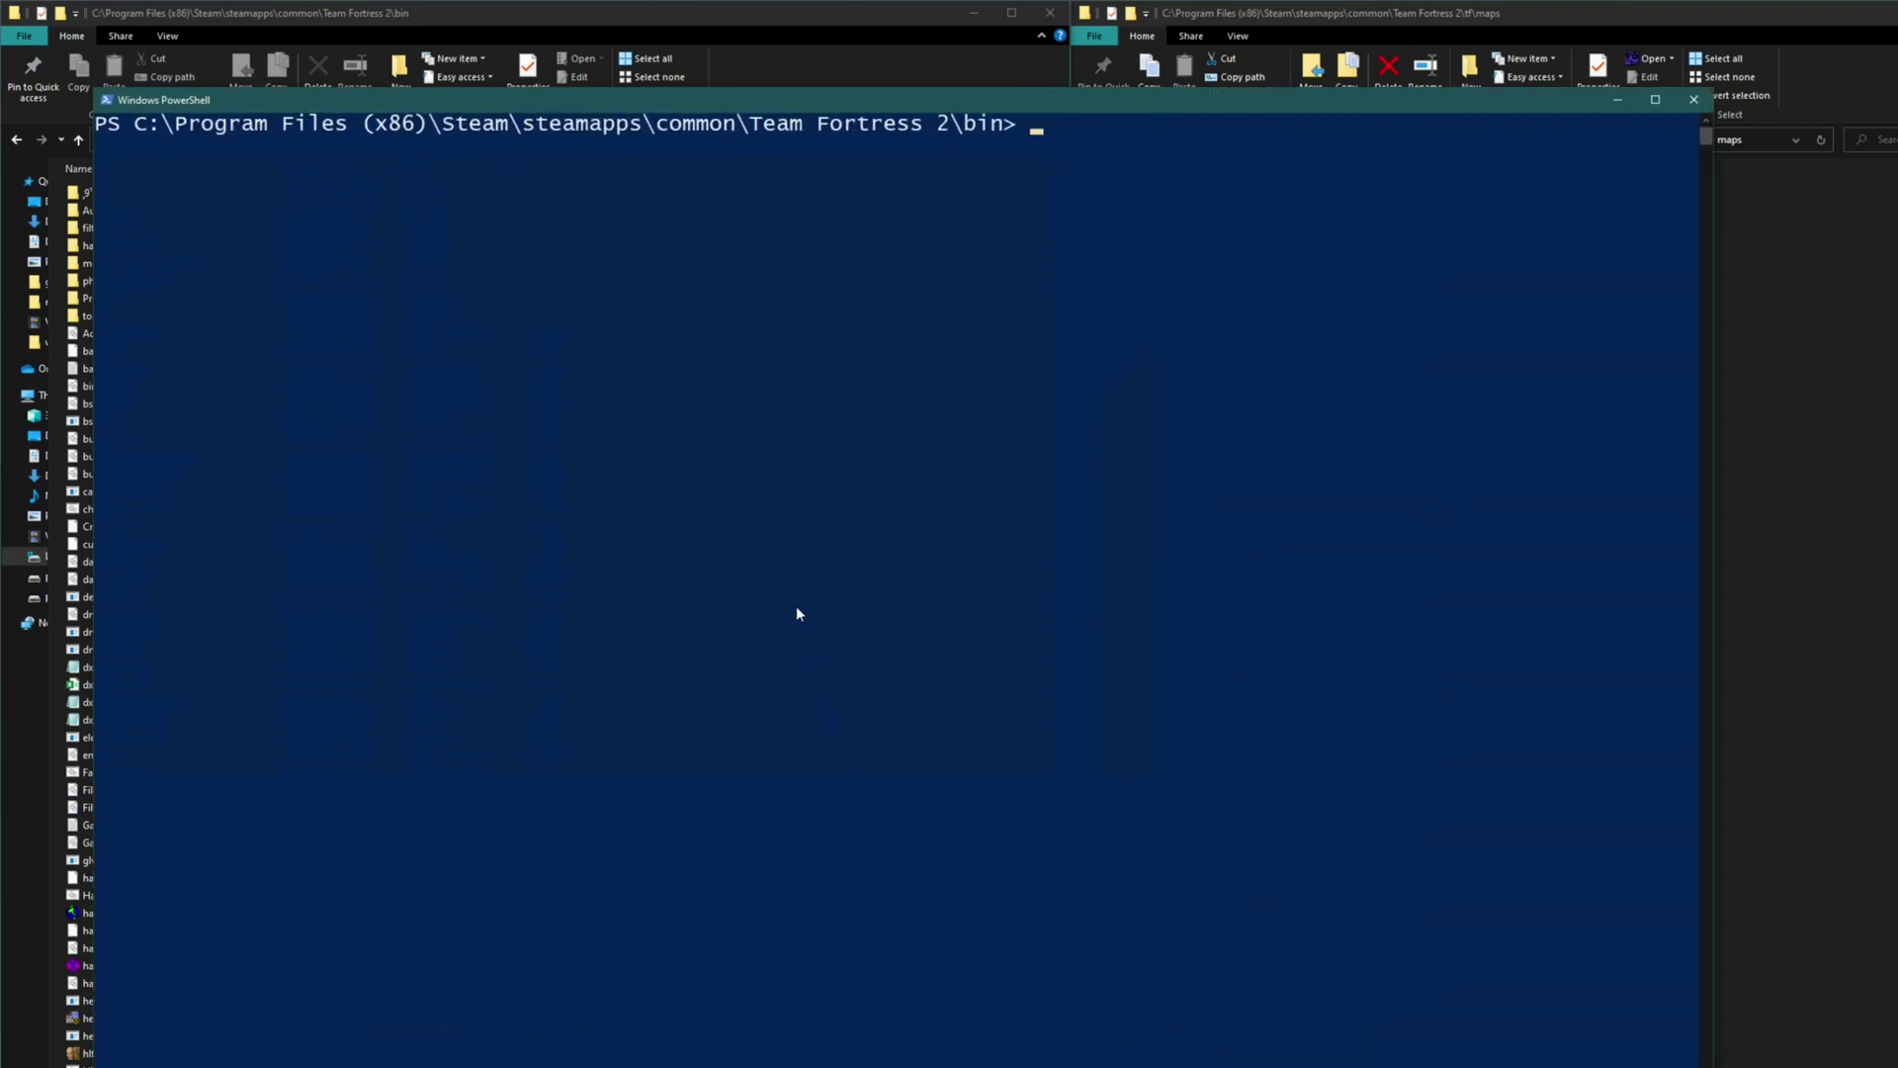
type("./bspzip")
key("Return")
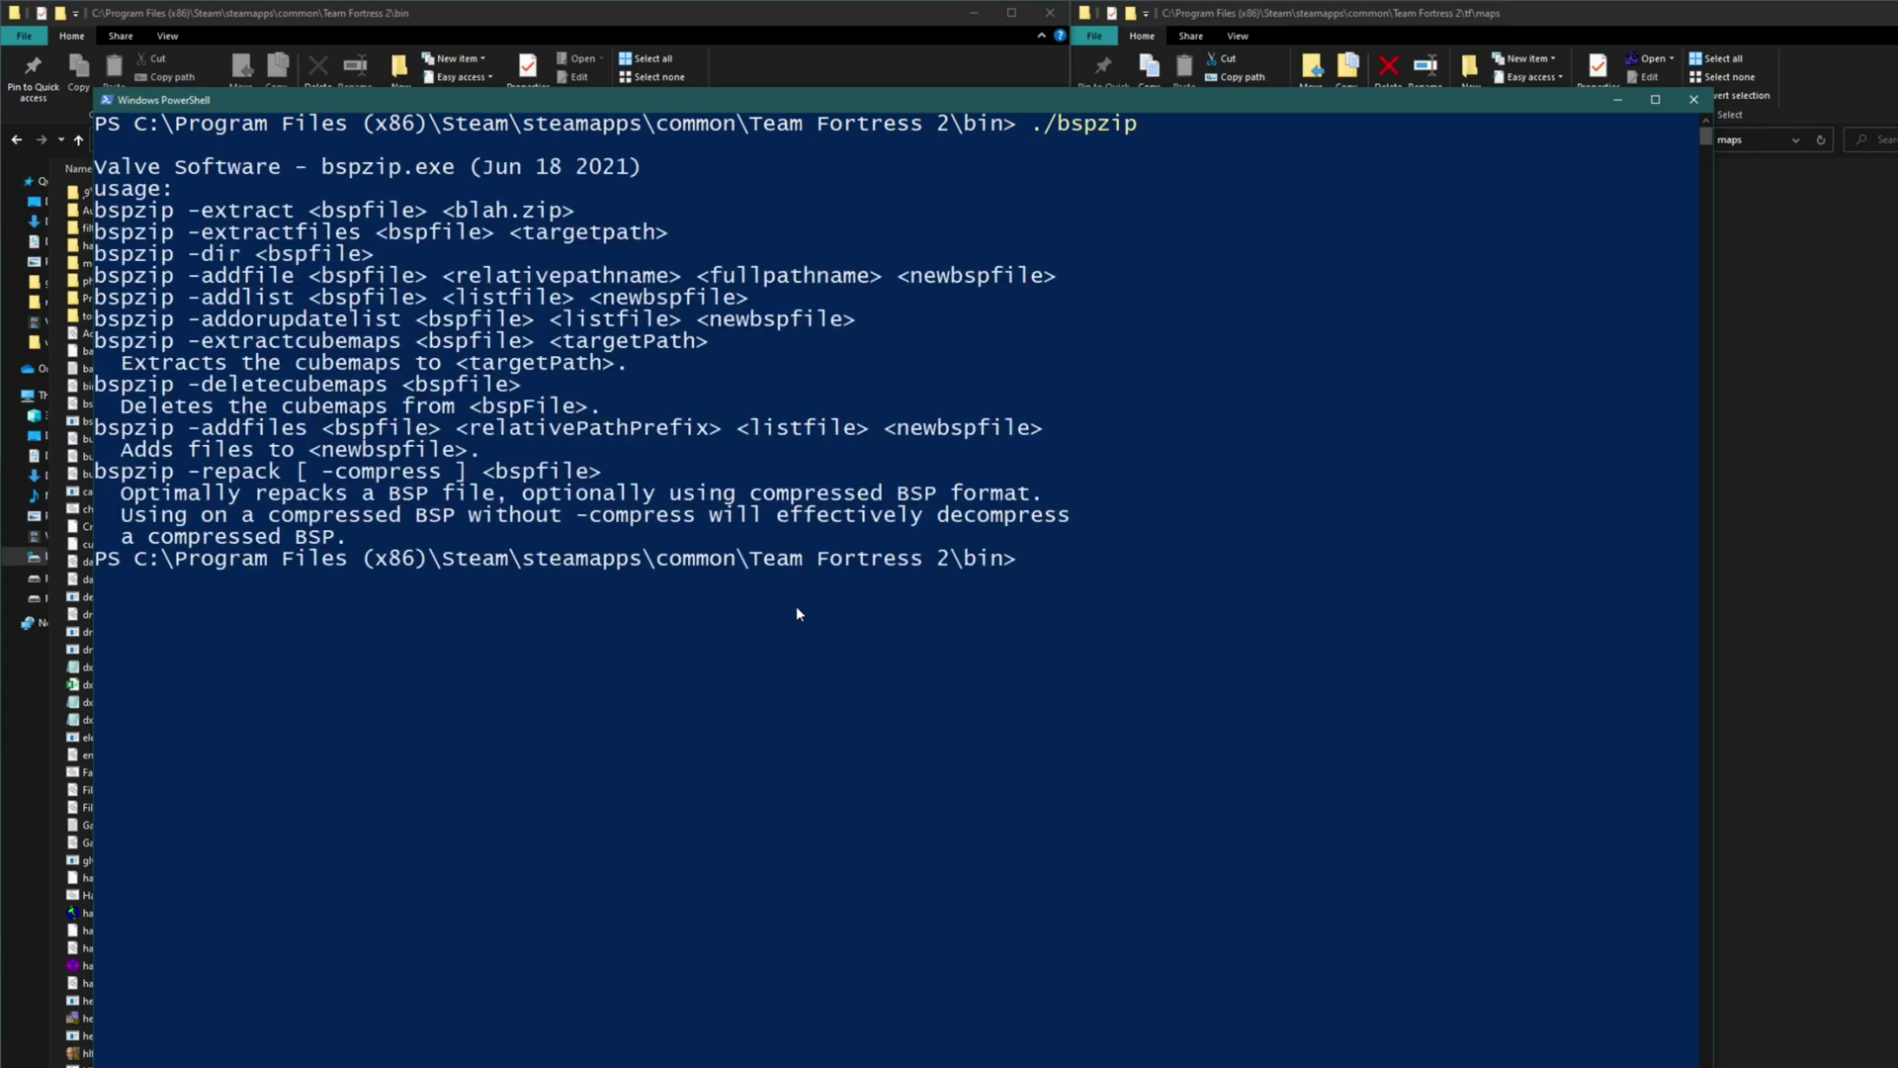
Run ./bspzip -repack -compress on the quoted full path of surf_minigolf_tf2_a2.bsp in the tf\maps folder
key("Up")
type("-repack -compress")
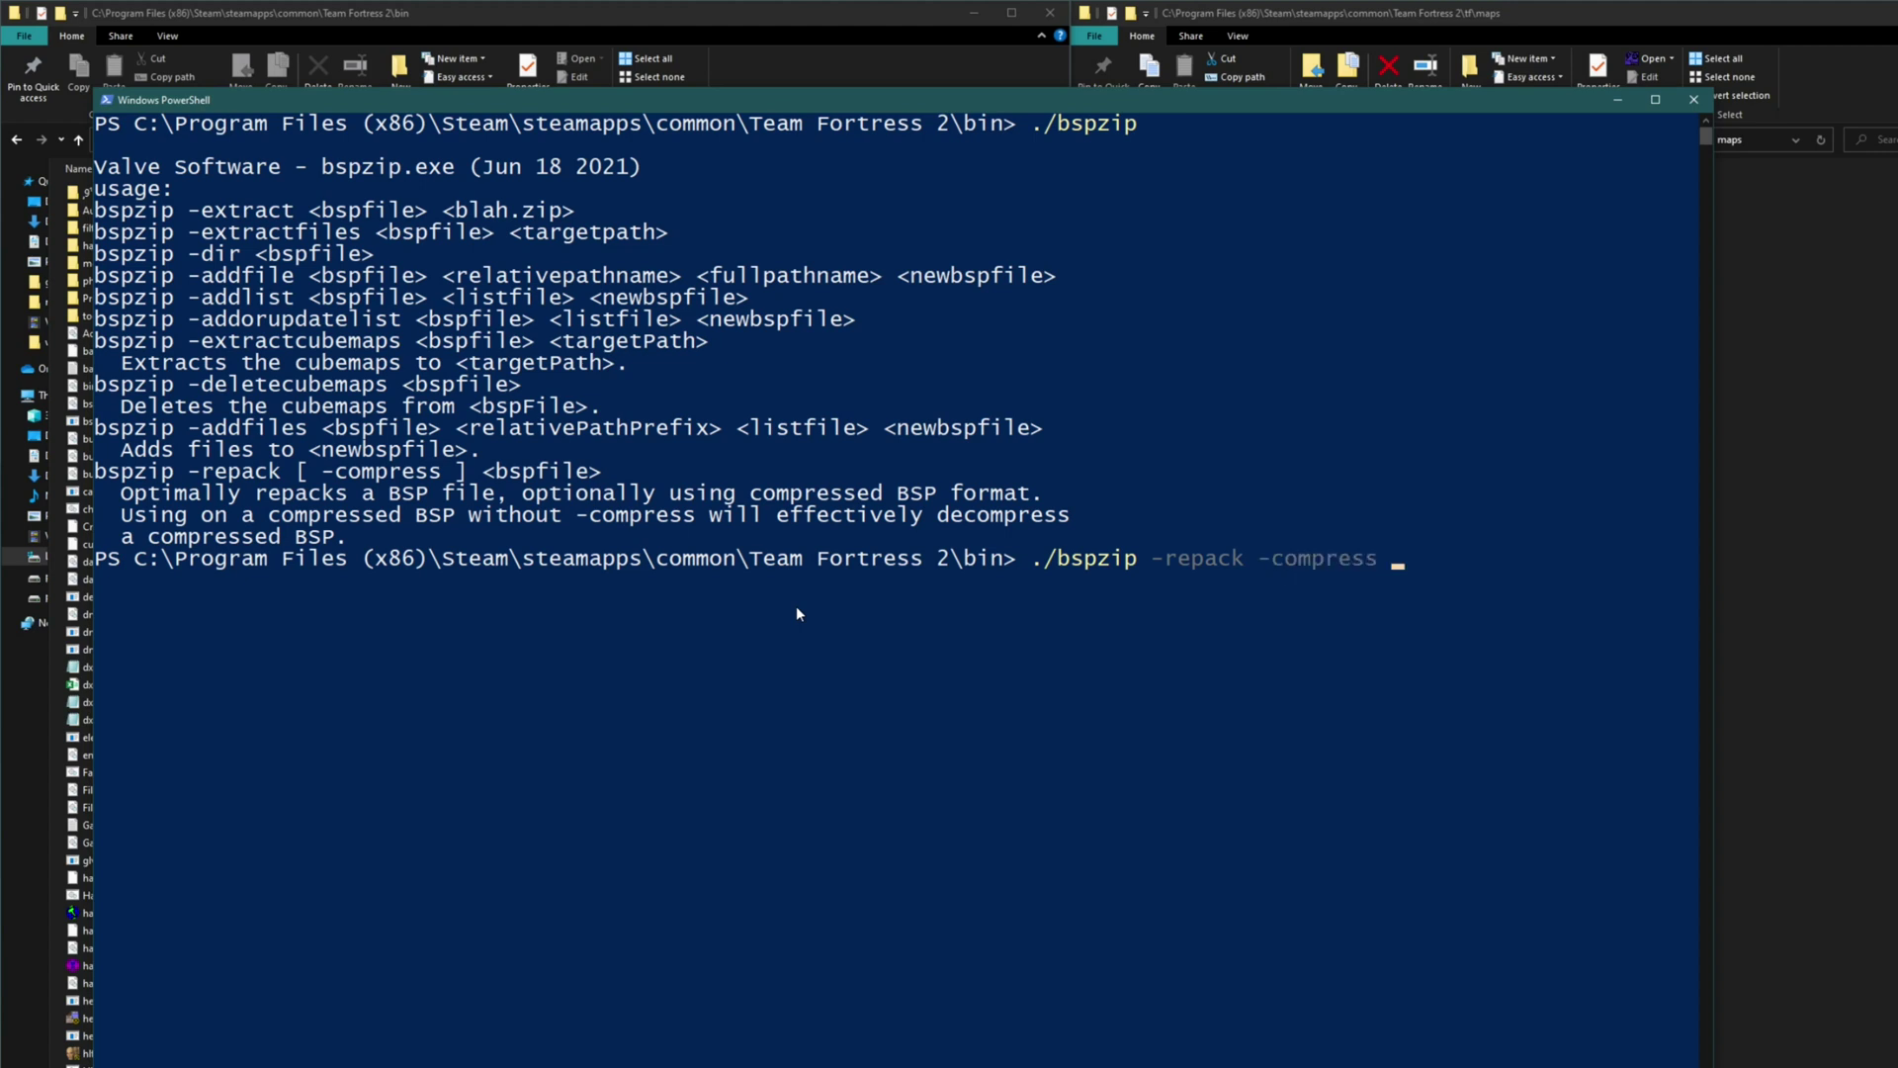
type("\"C:\\Program Files (x86)\\Steam\\steamapps\\common\\Team Fortress 2\\tf\\maps\\surf_minigolf_tf2_a2.bsp\"")
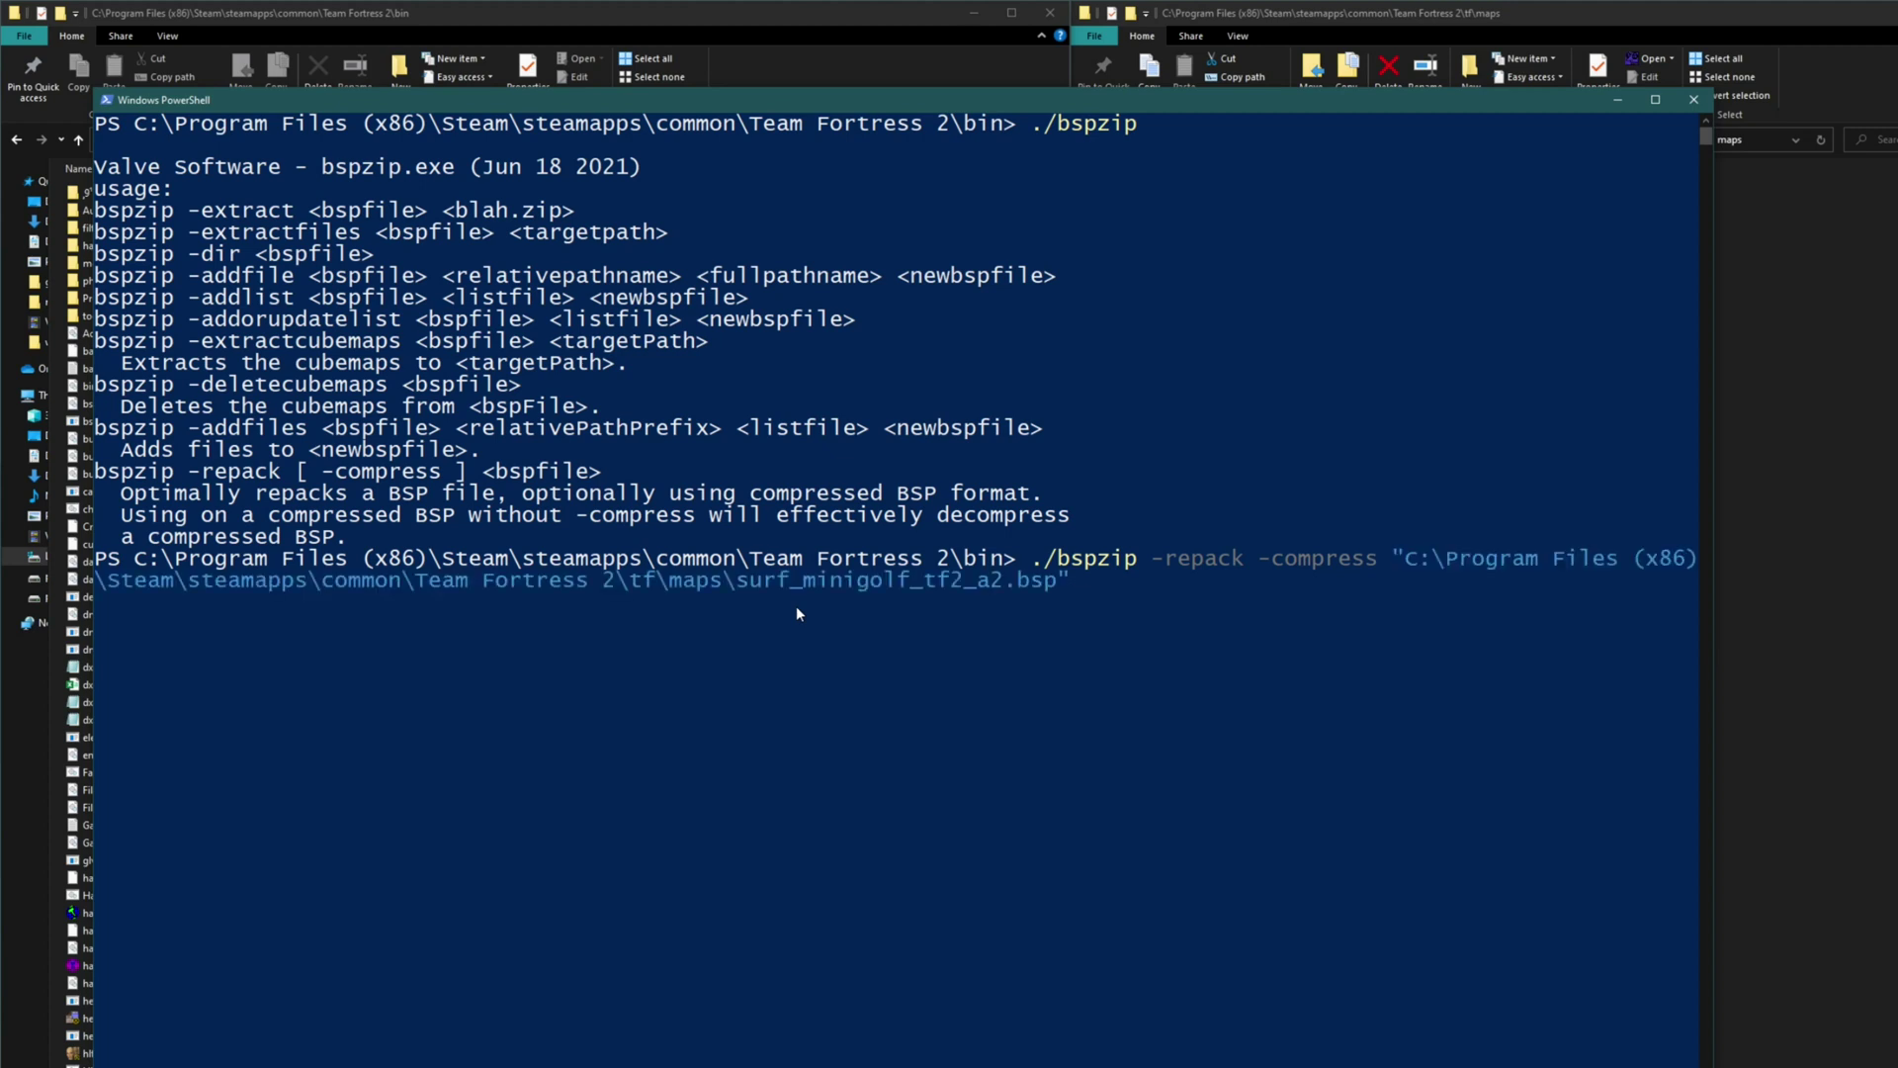
key("Return")
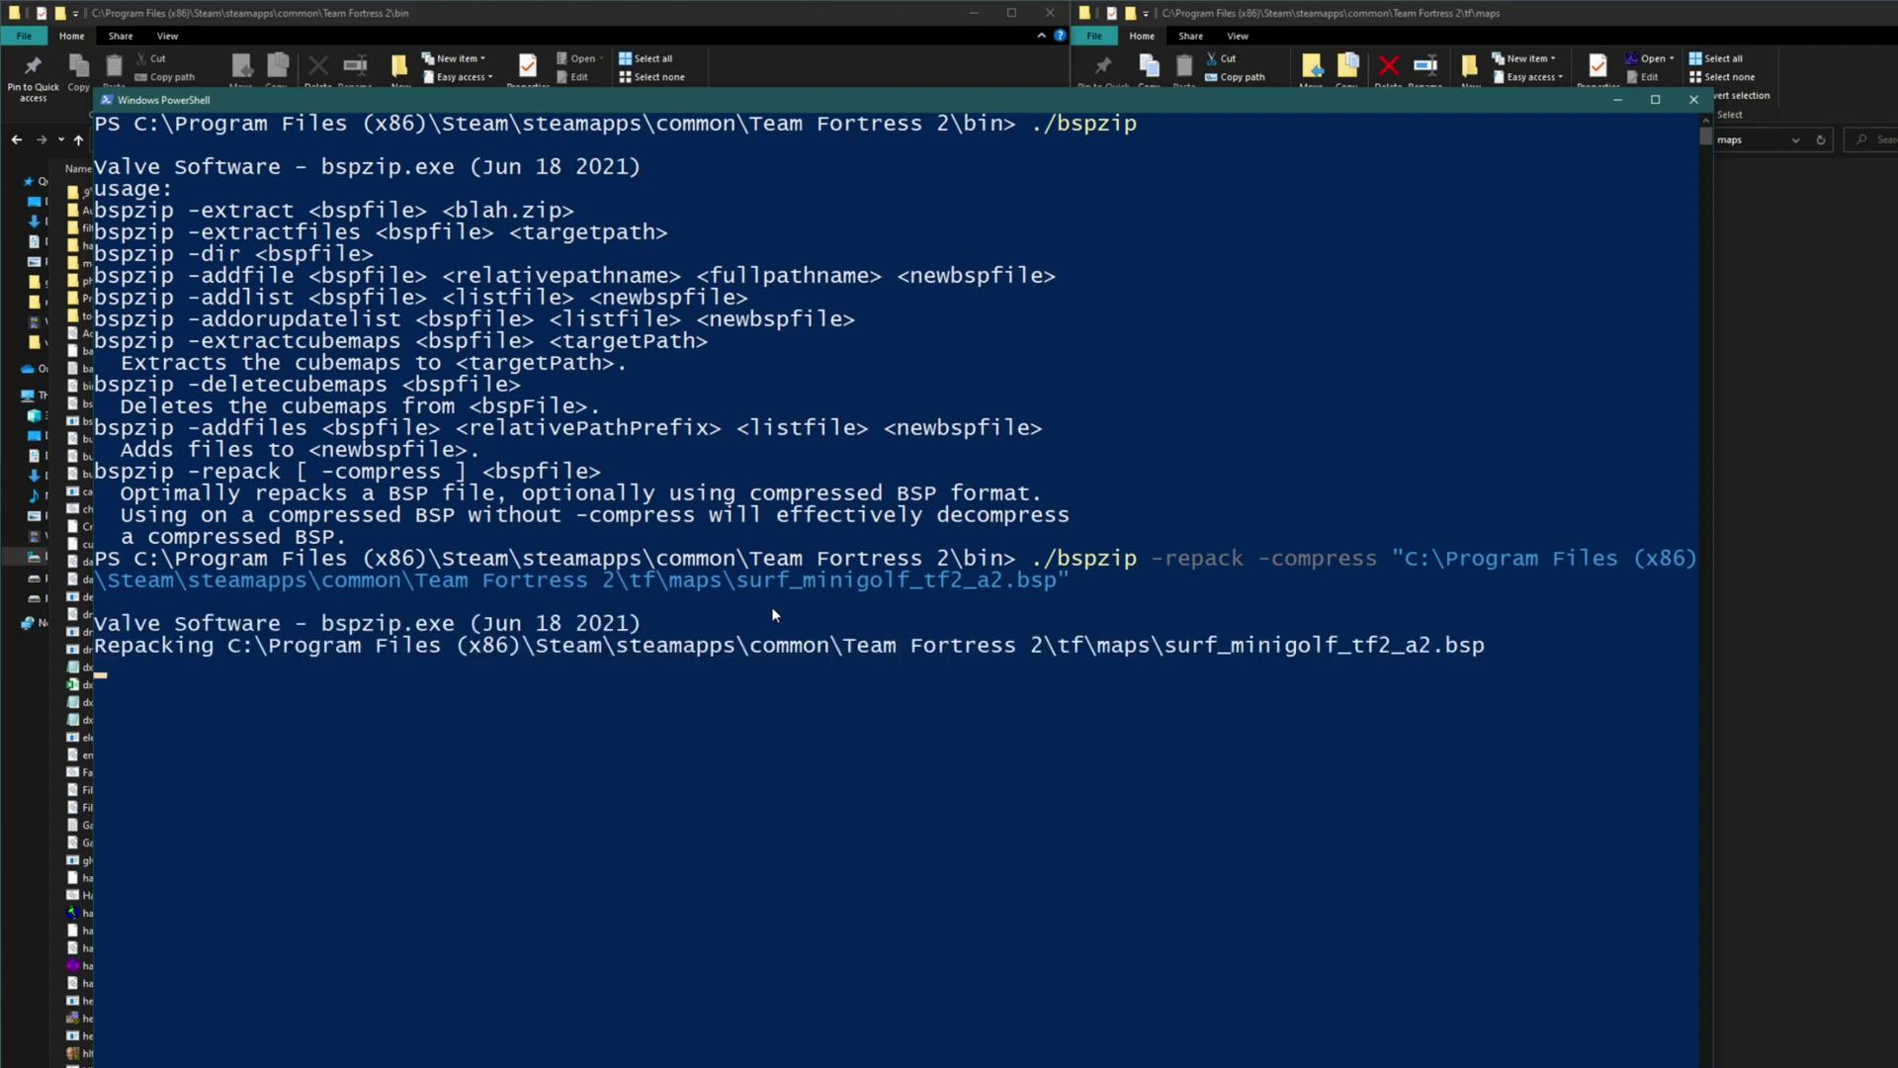
key("Return")
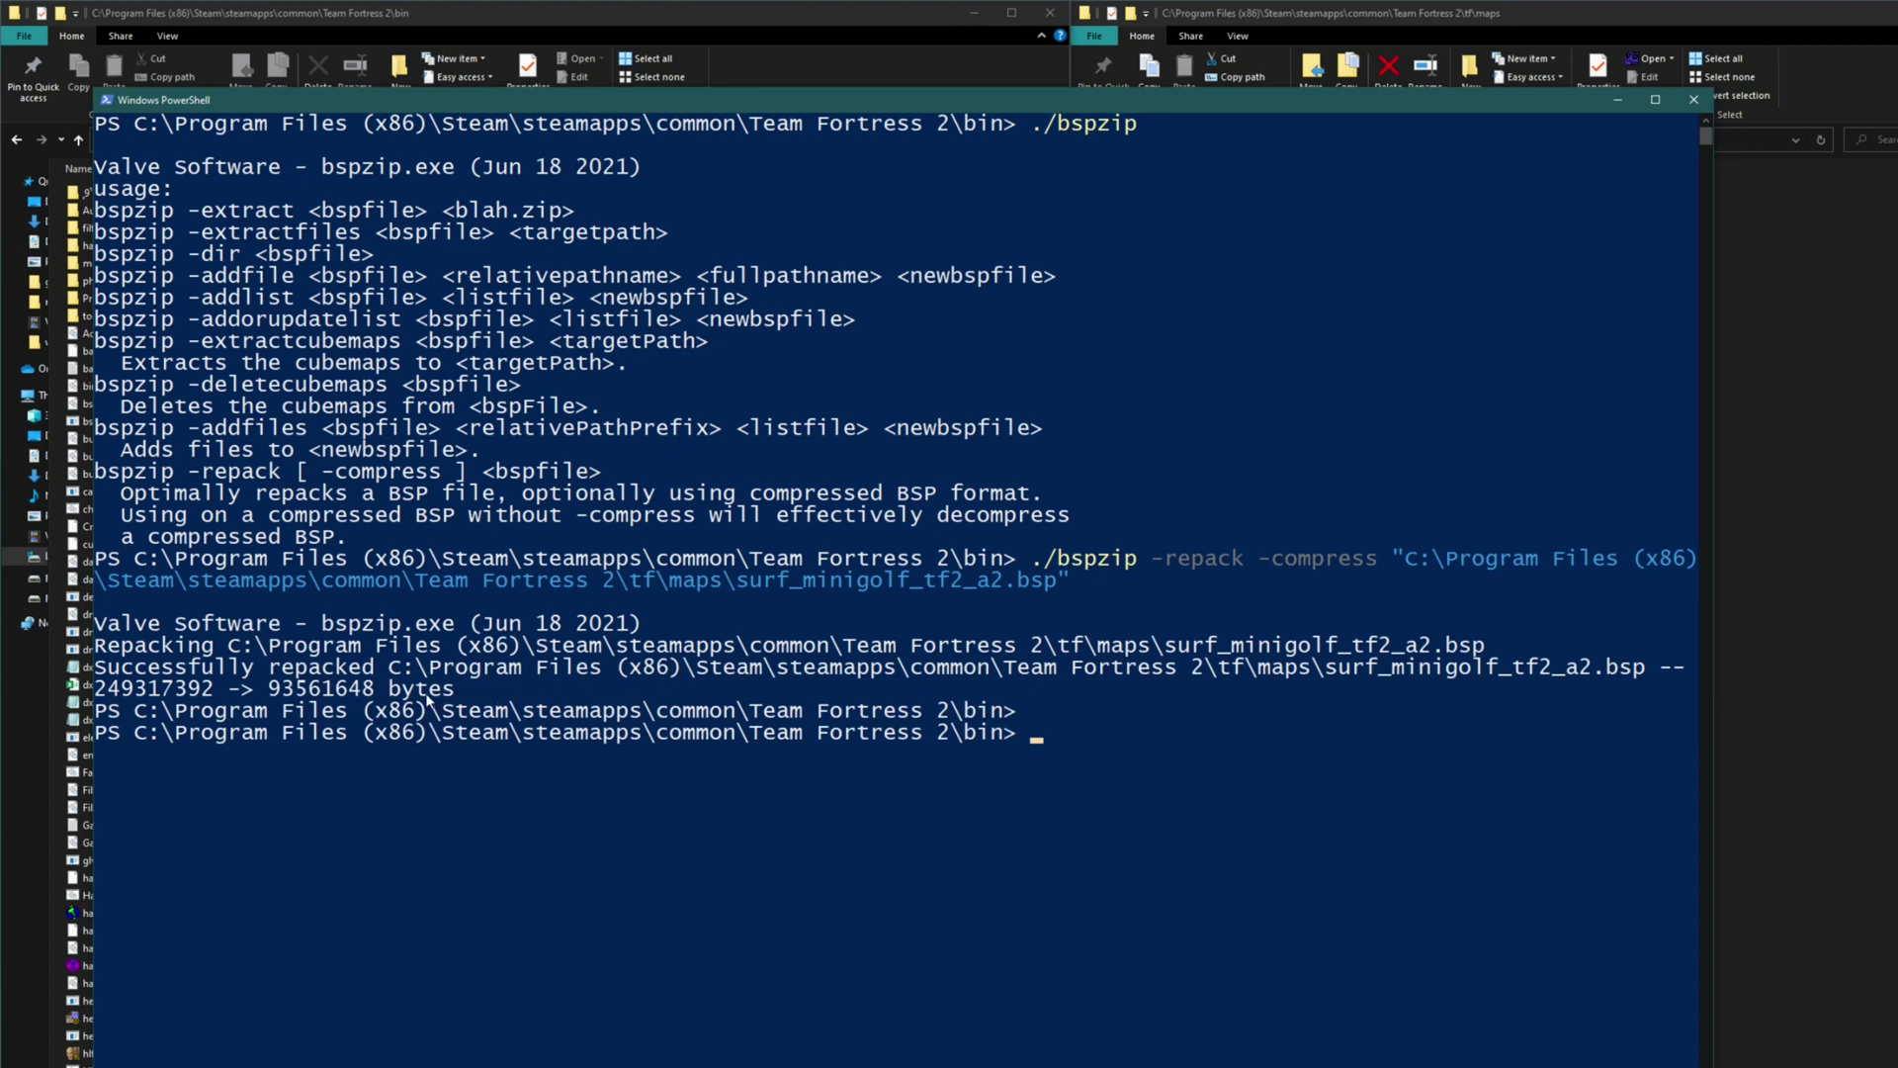
Check the byte sizes in the compression output, and check the map's file size in the maps folder with PowerShell minimised
left_click_drag(454, 690, 96, 668)
left_click_drag(494, 690, 255, 694)
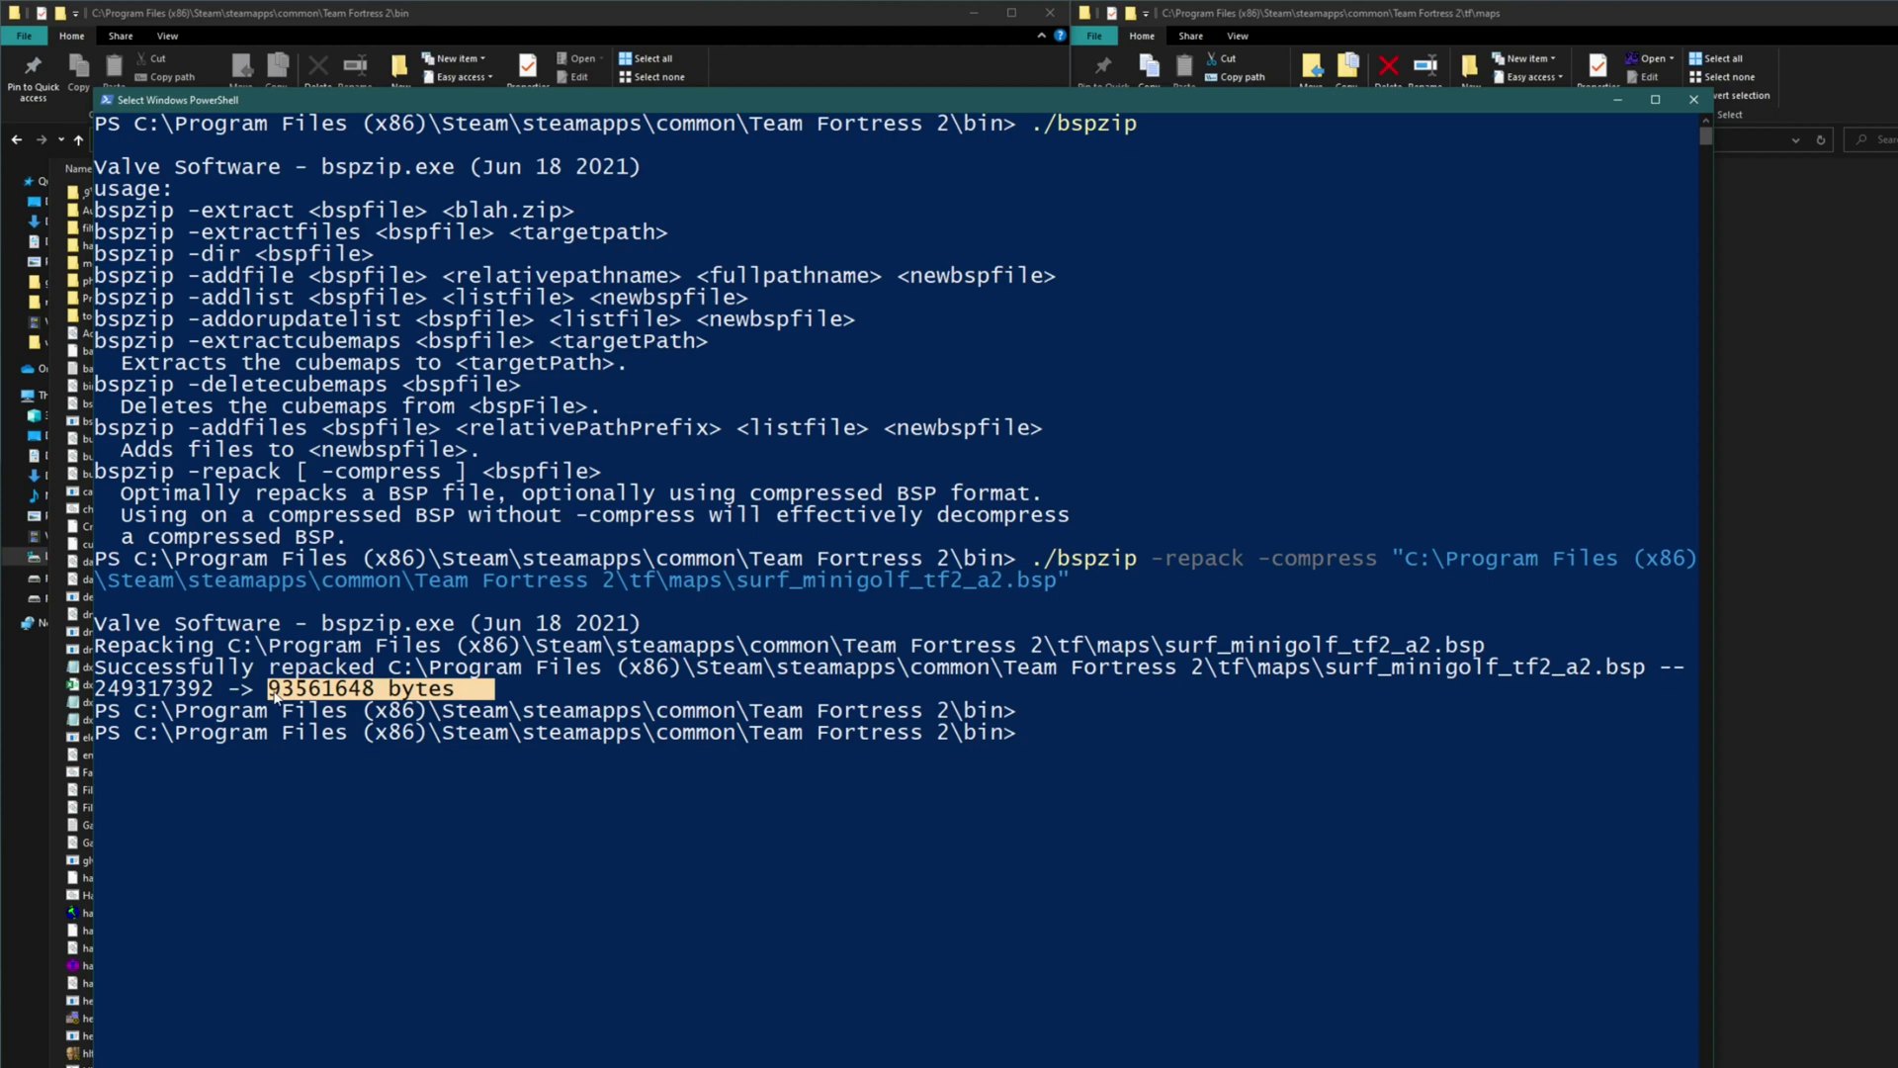
left_click(260, 692)
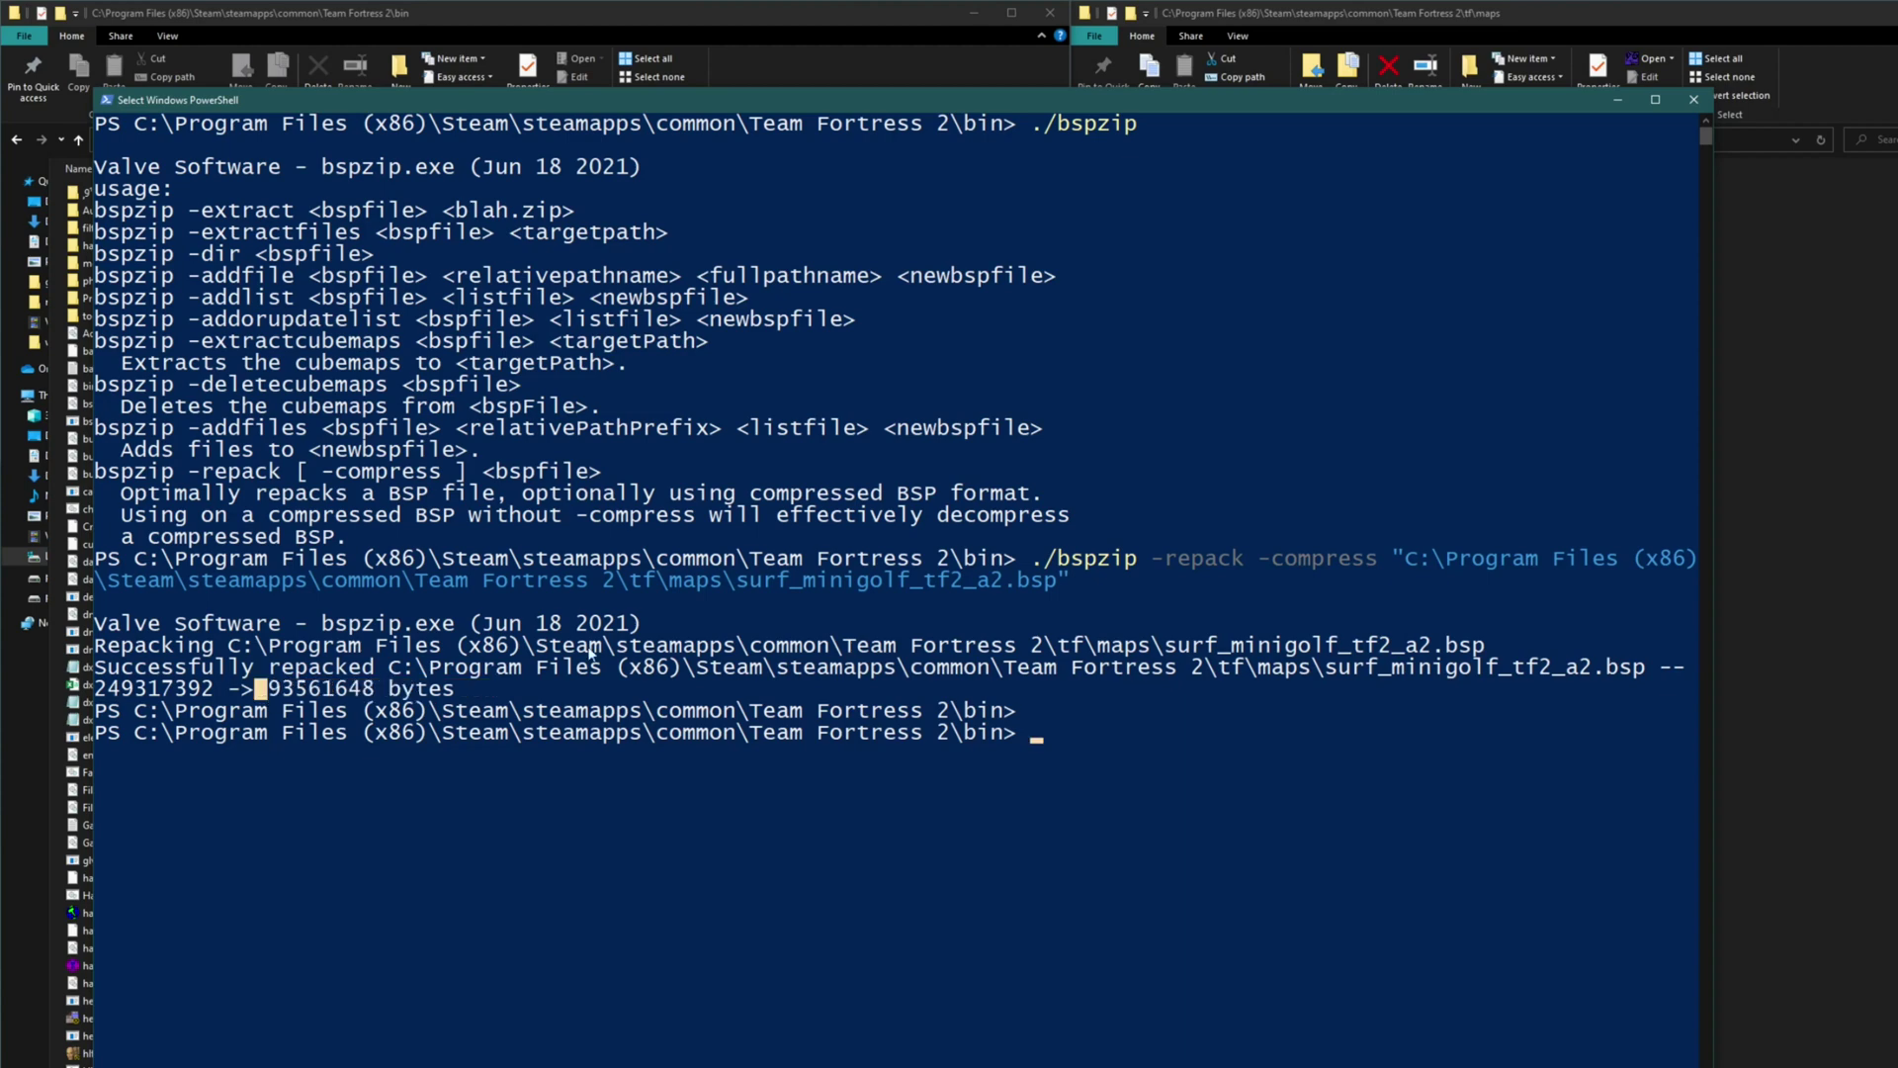
left_click(1608, 99)
left_click(1607, 965)
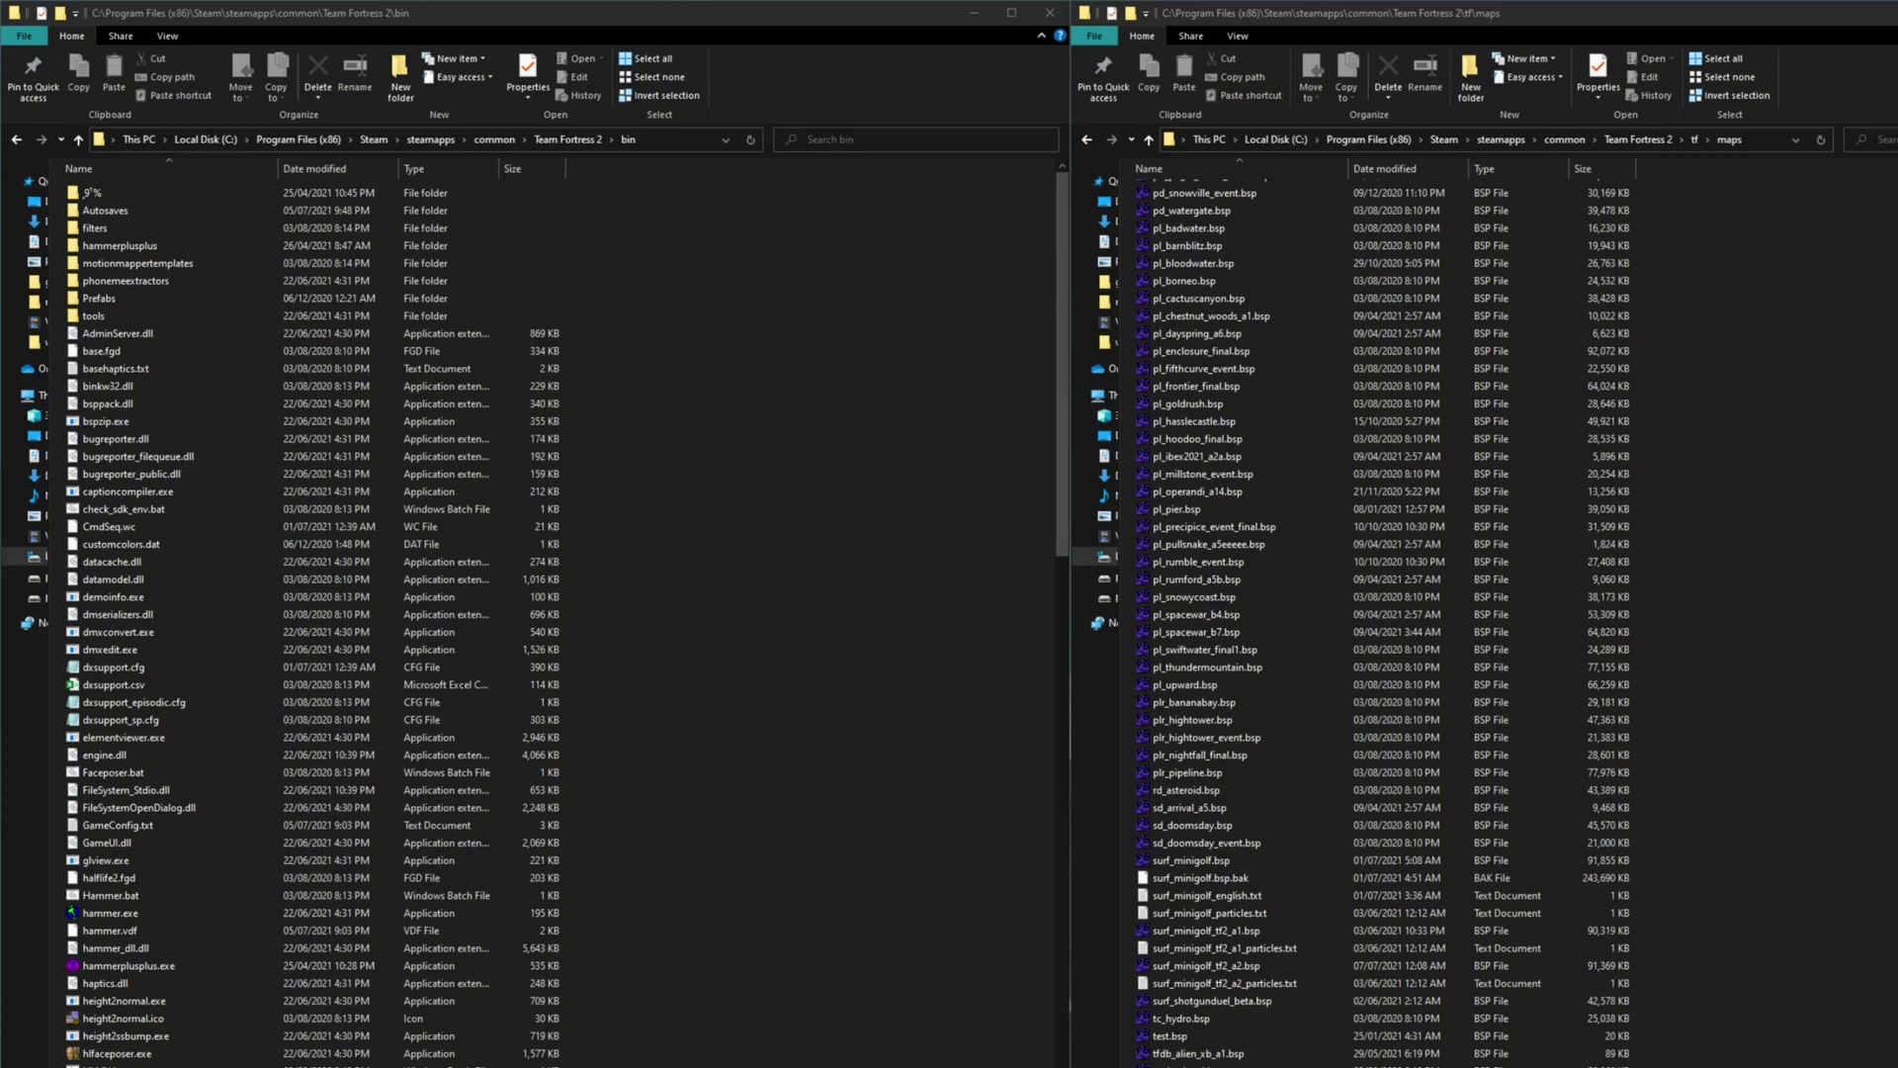
Return to PowerShell and rerun the repack command on surf_minigolf_tf2_a2.bsp without the -compress option to decompress the map
left_click(827, 1037)
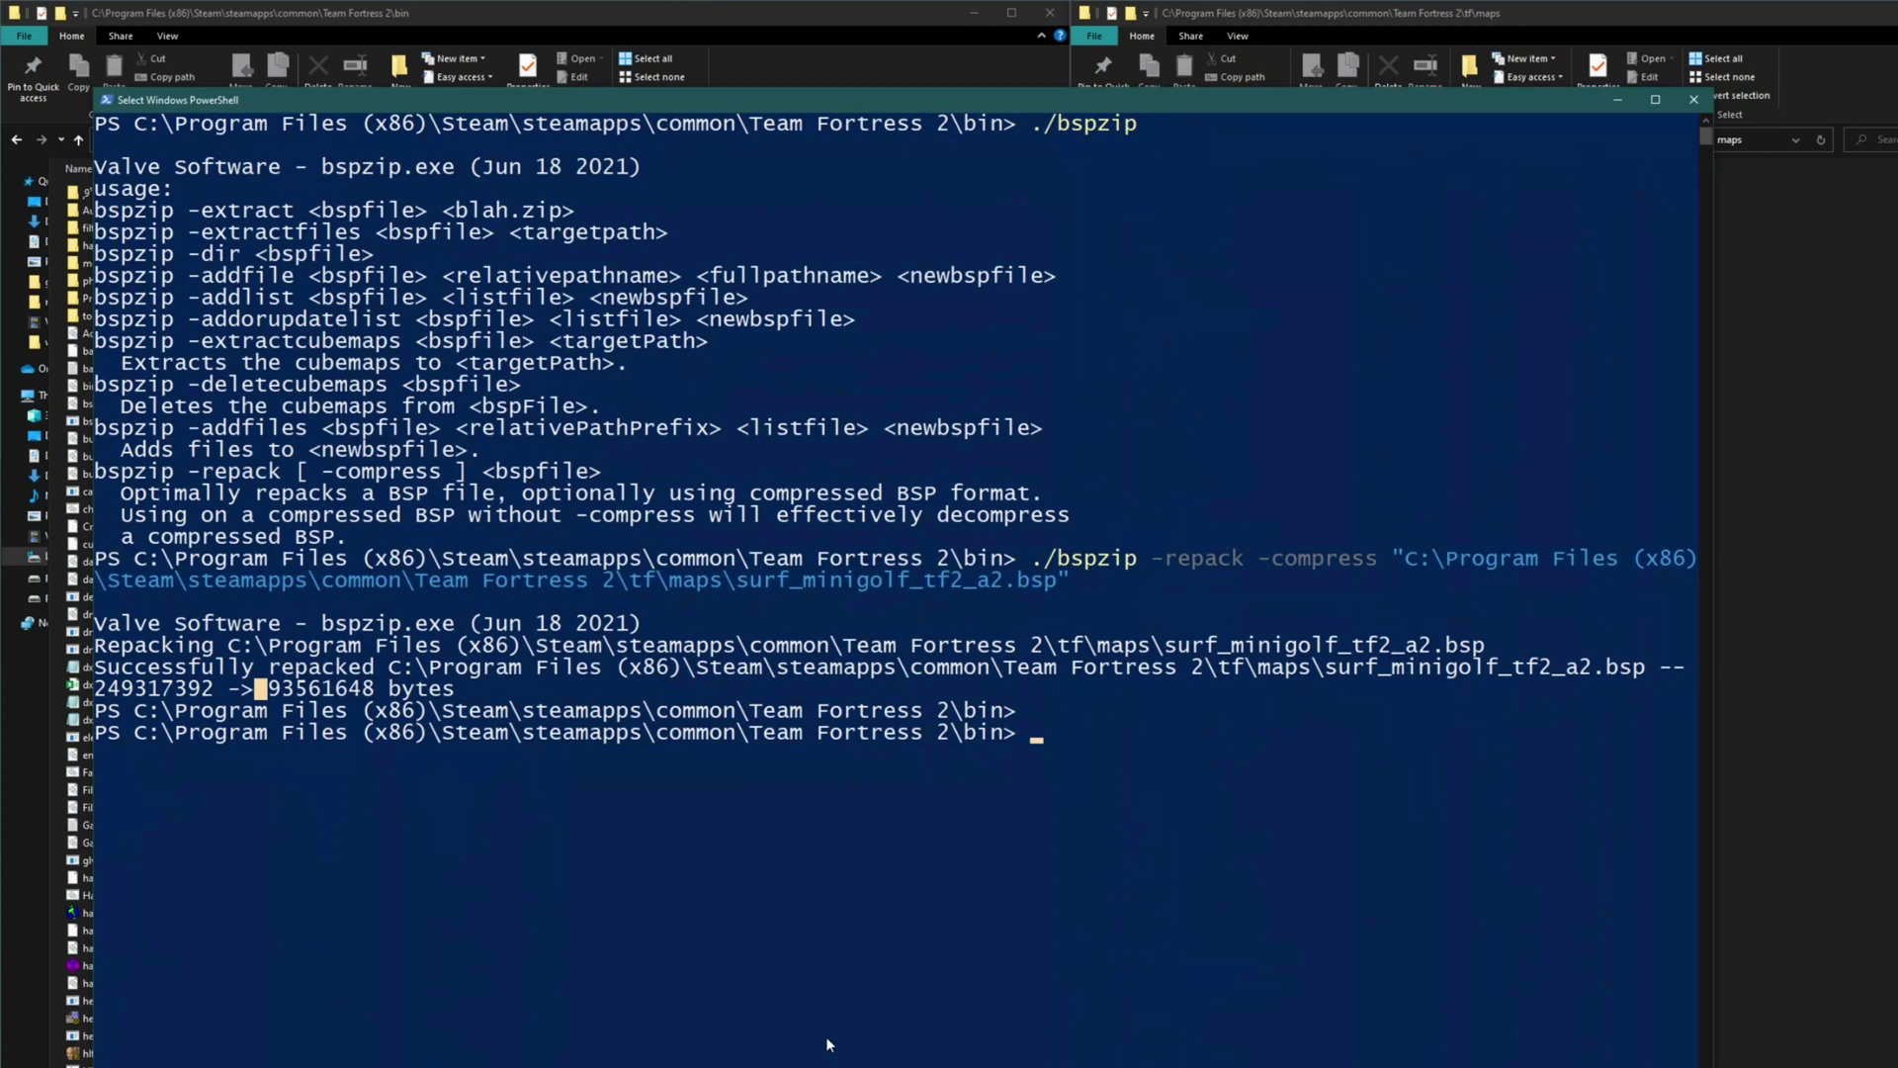
key("Escape")
key("Up")
key("Left")
key("Left")
key("Left")
key("Left")
key("Left")
key("Left")
key("Left")
key("Left")
key("Left")
key("Left")
key("Left")
key("Left")
key("Left")
key("Left")
key("Left")
key("Left")
key("Left")
key("Left")
key("Left")
key("Left")
key("Left")
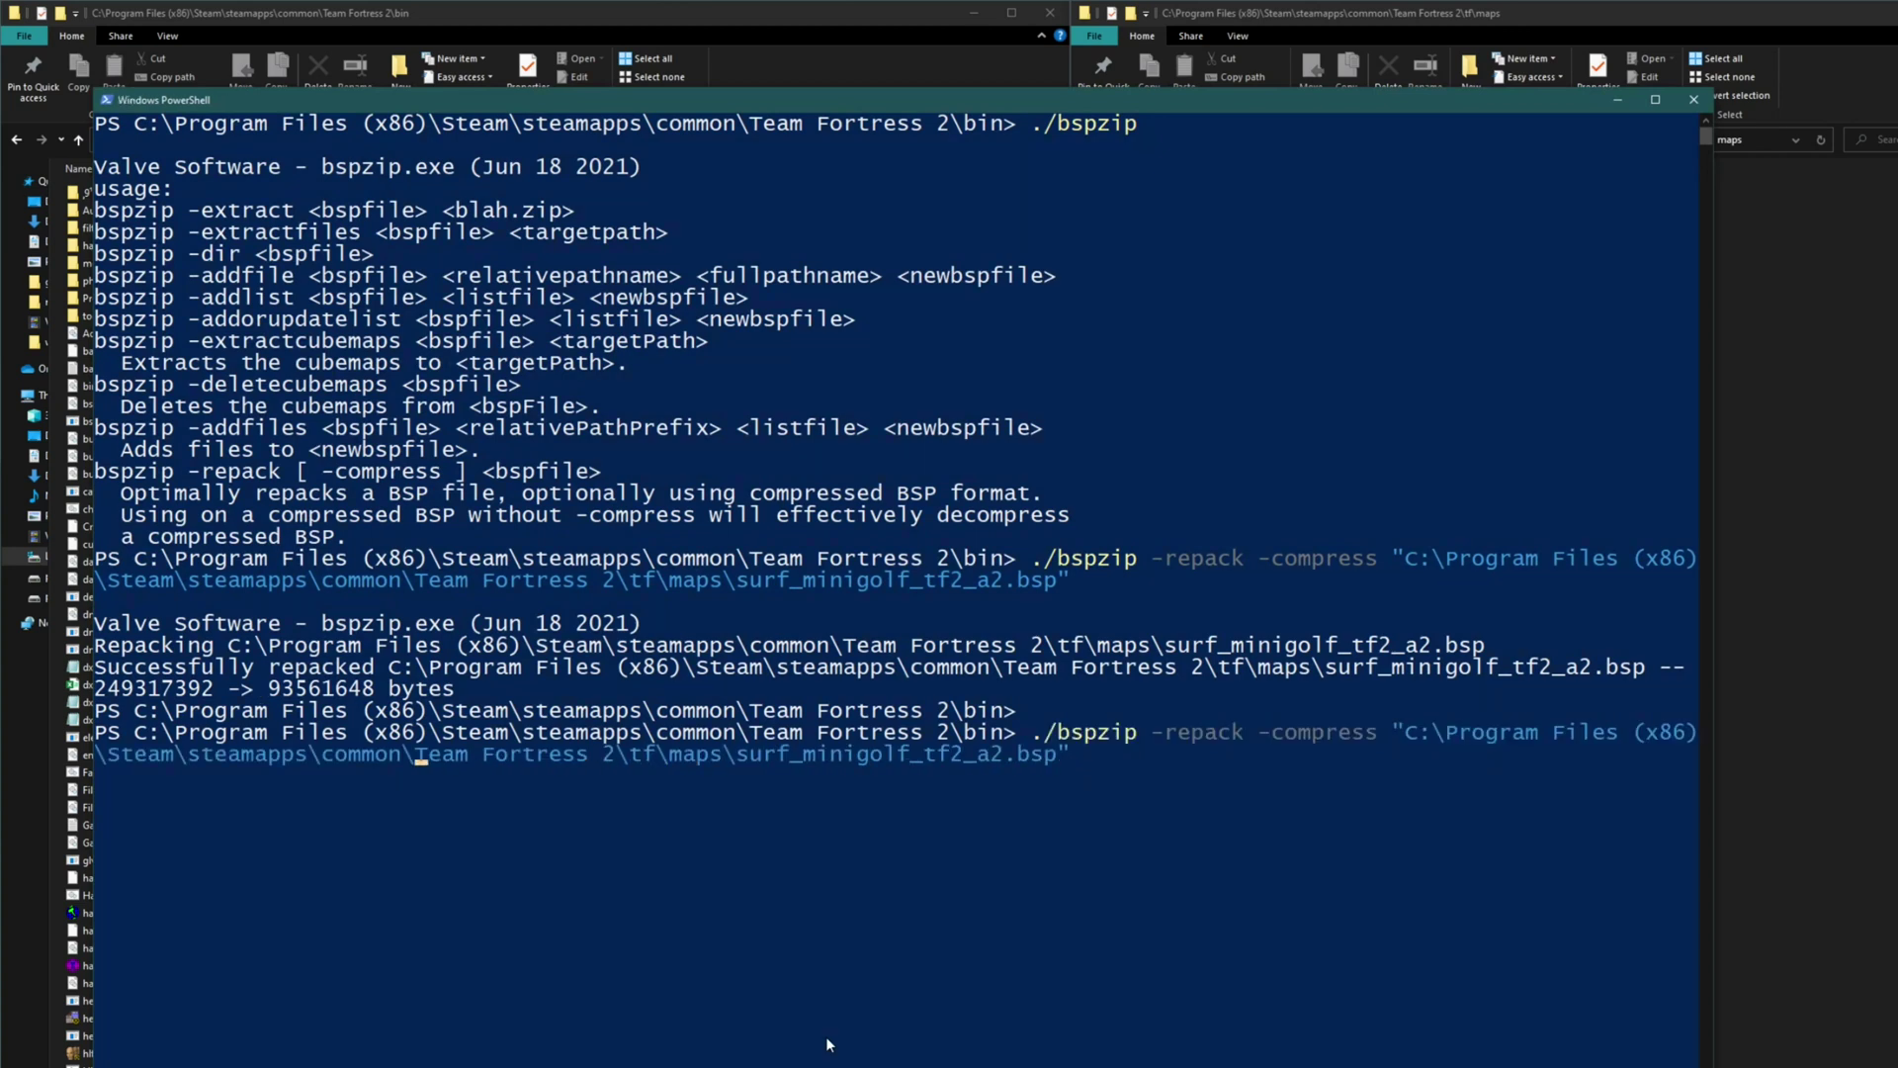
key("Left")
key("Left")
key("Left")
key("Left")
key("Left")
key("Left")
key("Left")
key("Left")
key("Left")
key("Left")
key("Left")
key("Left")
key("Left")
key("Left")
key("Left")
key("Left")
key("Left")
key("Left")
key("Left")
key("Left")
key("BackSpace")
key("BackSpace")
key("BackSpace")
key("BackSpace")
key("BackSpace")
key("BackSpace")
key("BackSpace")
key("BackSpace")
key("BackSpace")
key("BackSpace")
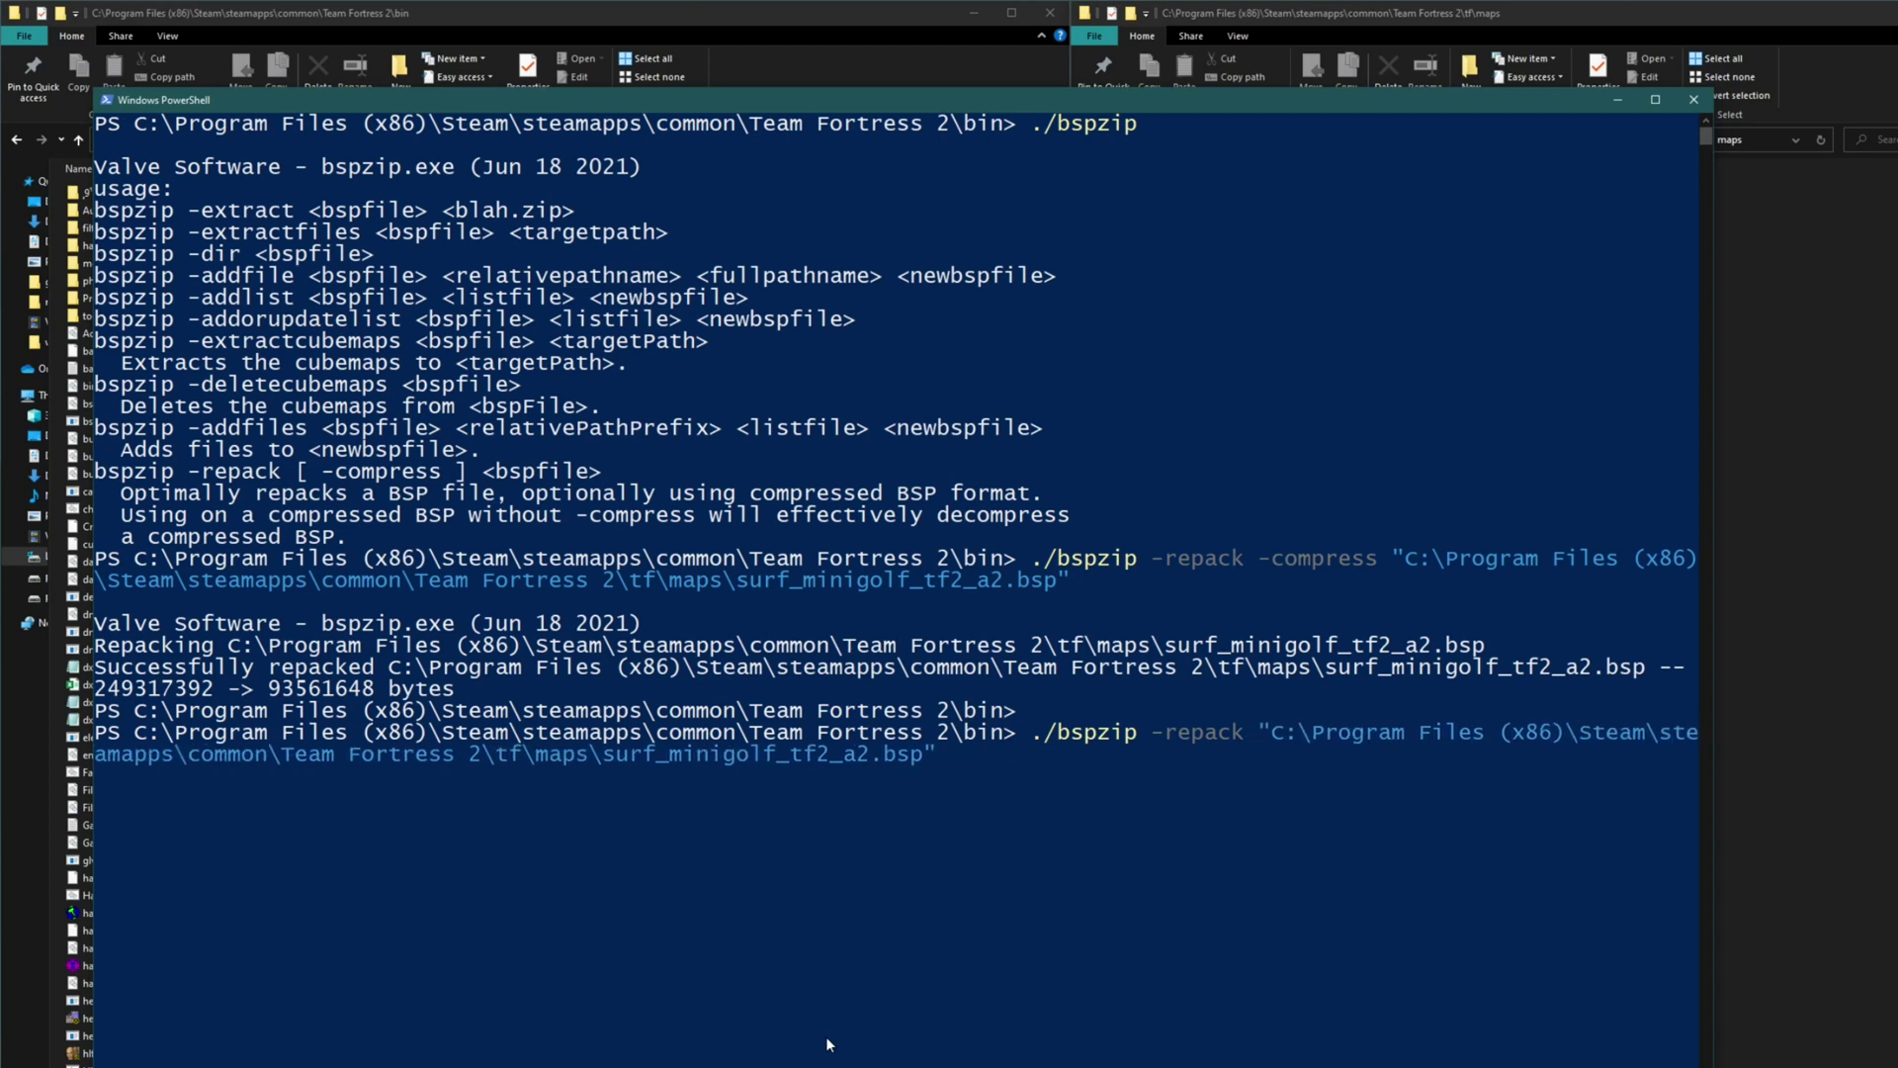
key("Return")
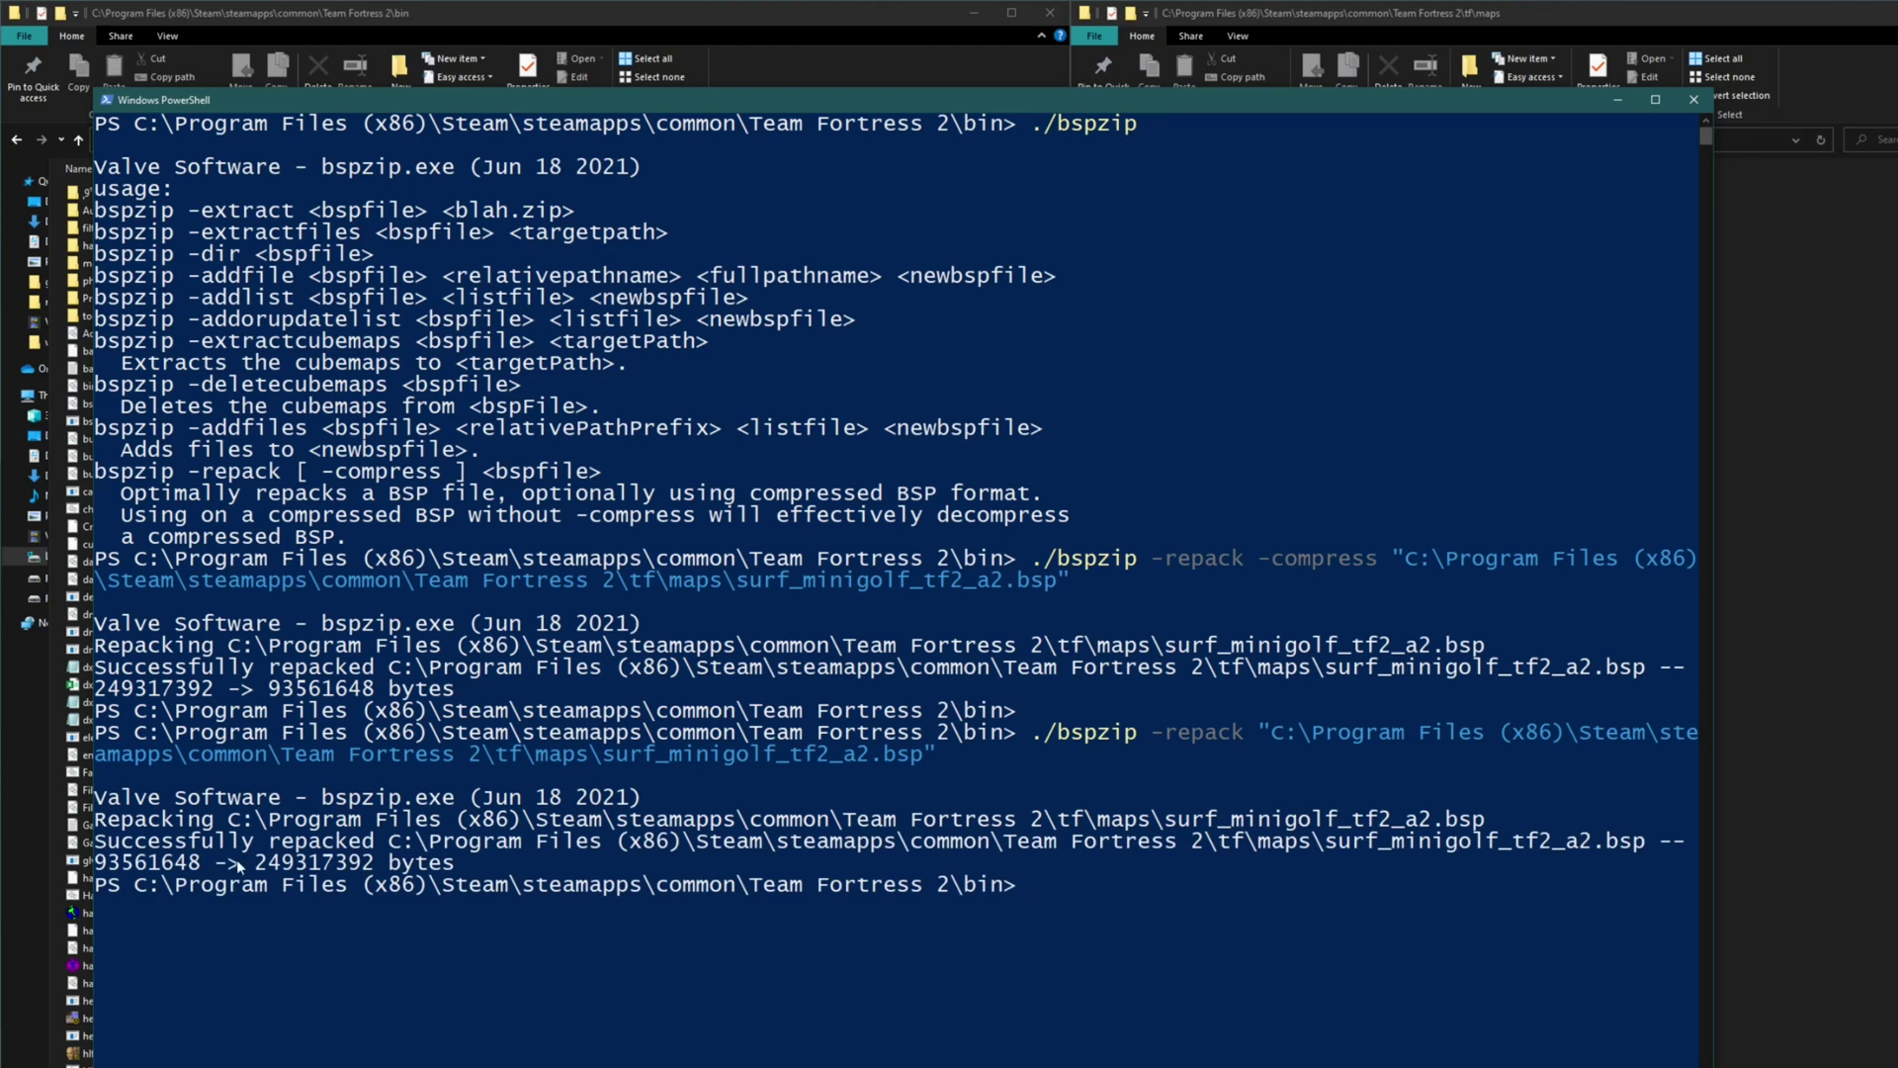
Compare the before and after byte sizes reported by the decompression run
left_click_drag(97, 866, 117, 866)
left_click_drag(255, 866, 289, 868)
left_click(368, 866)
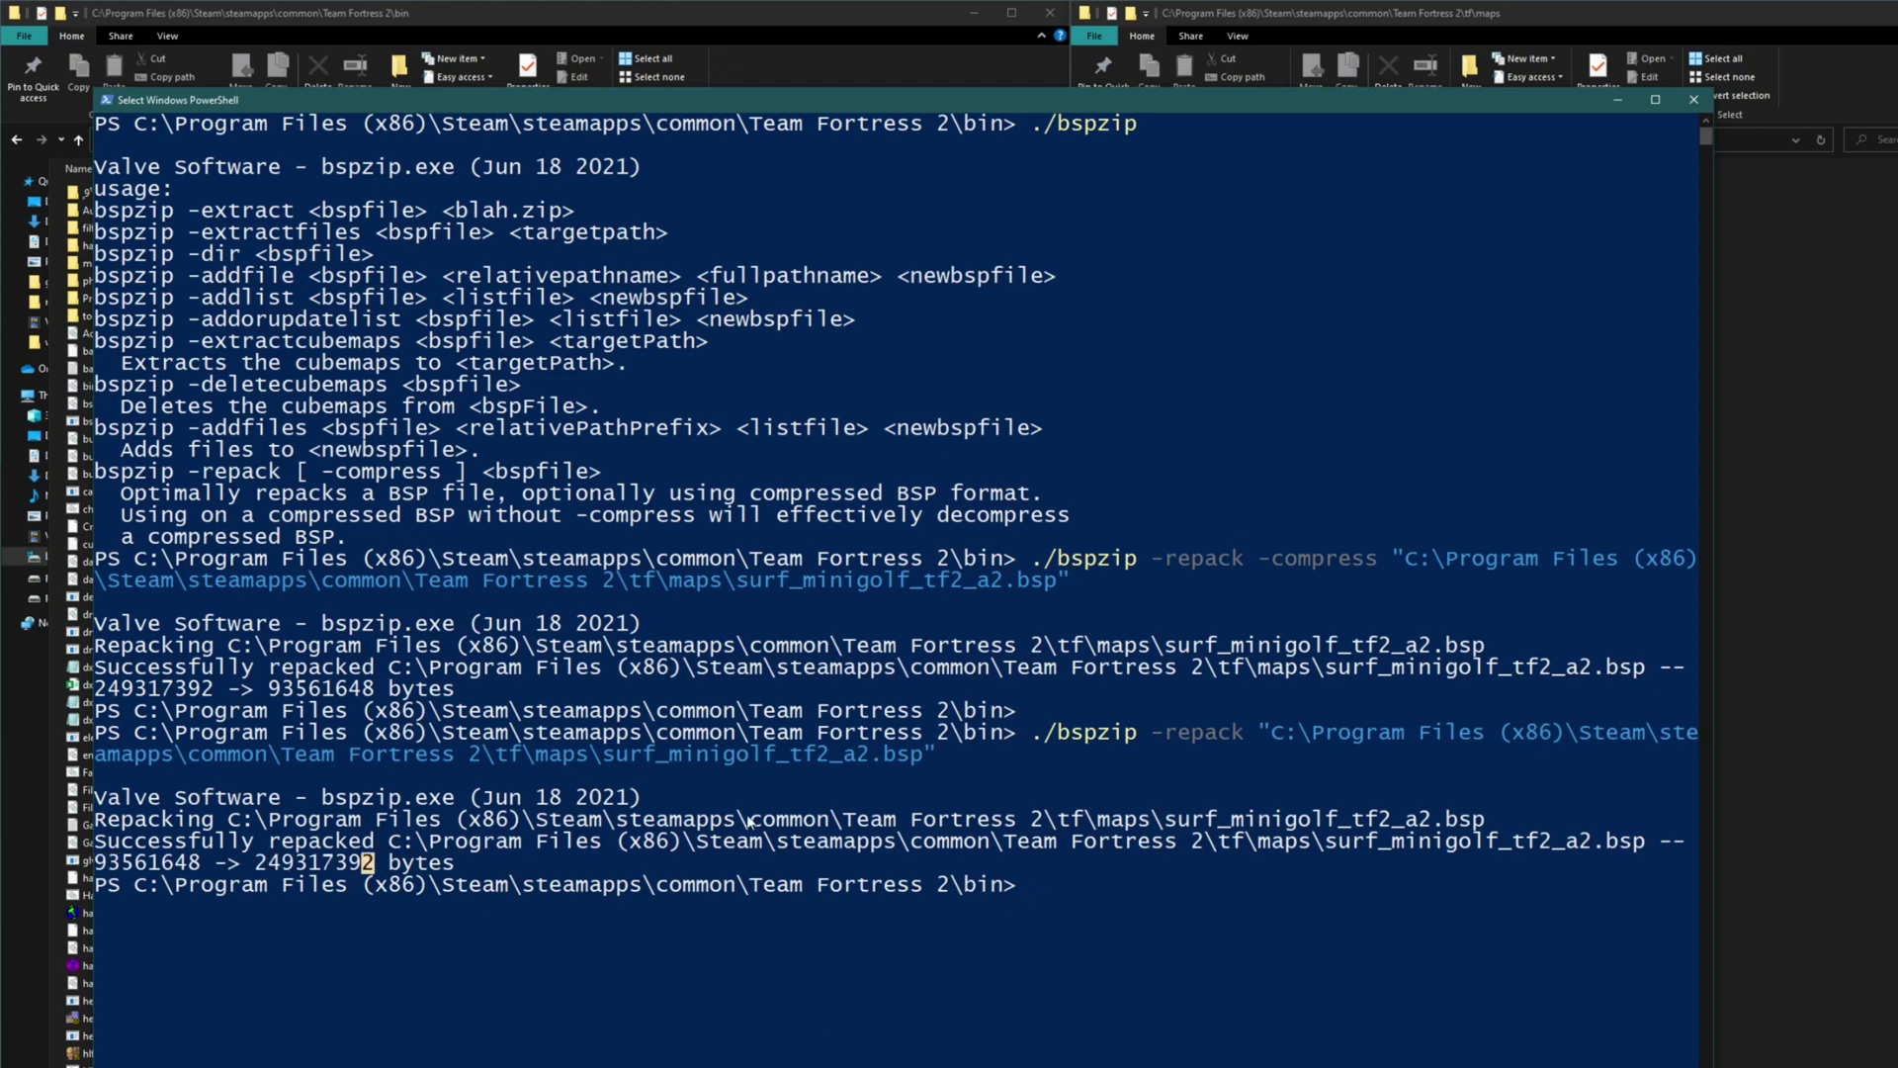
Minimise PowerShell, open surf_minigolf_tf2_a2.bsp in GCFScape to inspect its packed contents, and close the viewer
left_click(1613, 100)
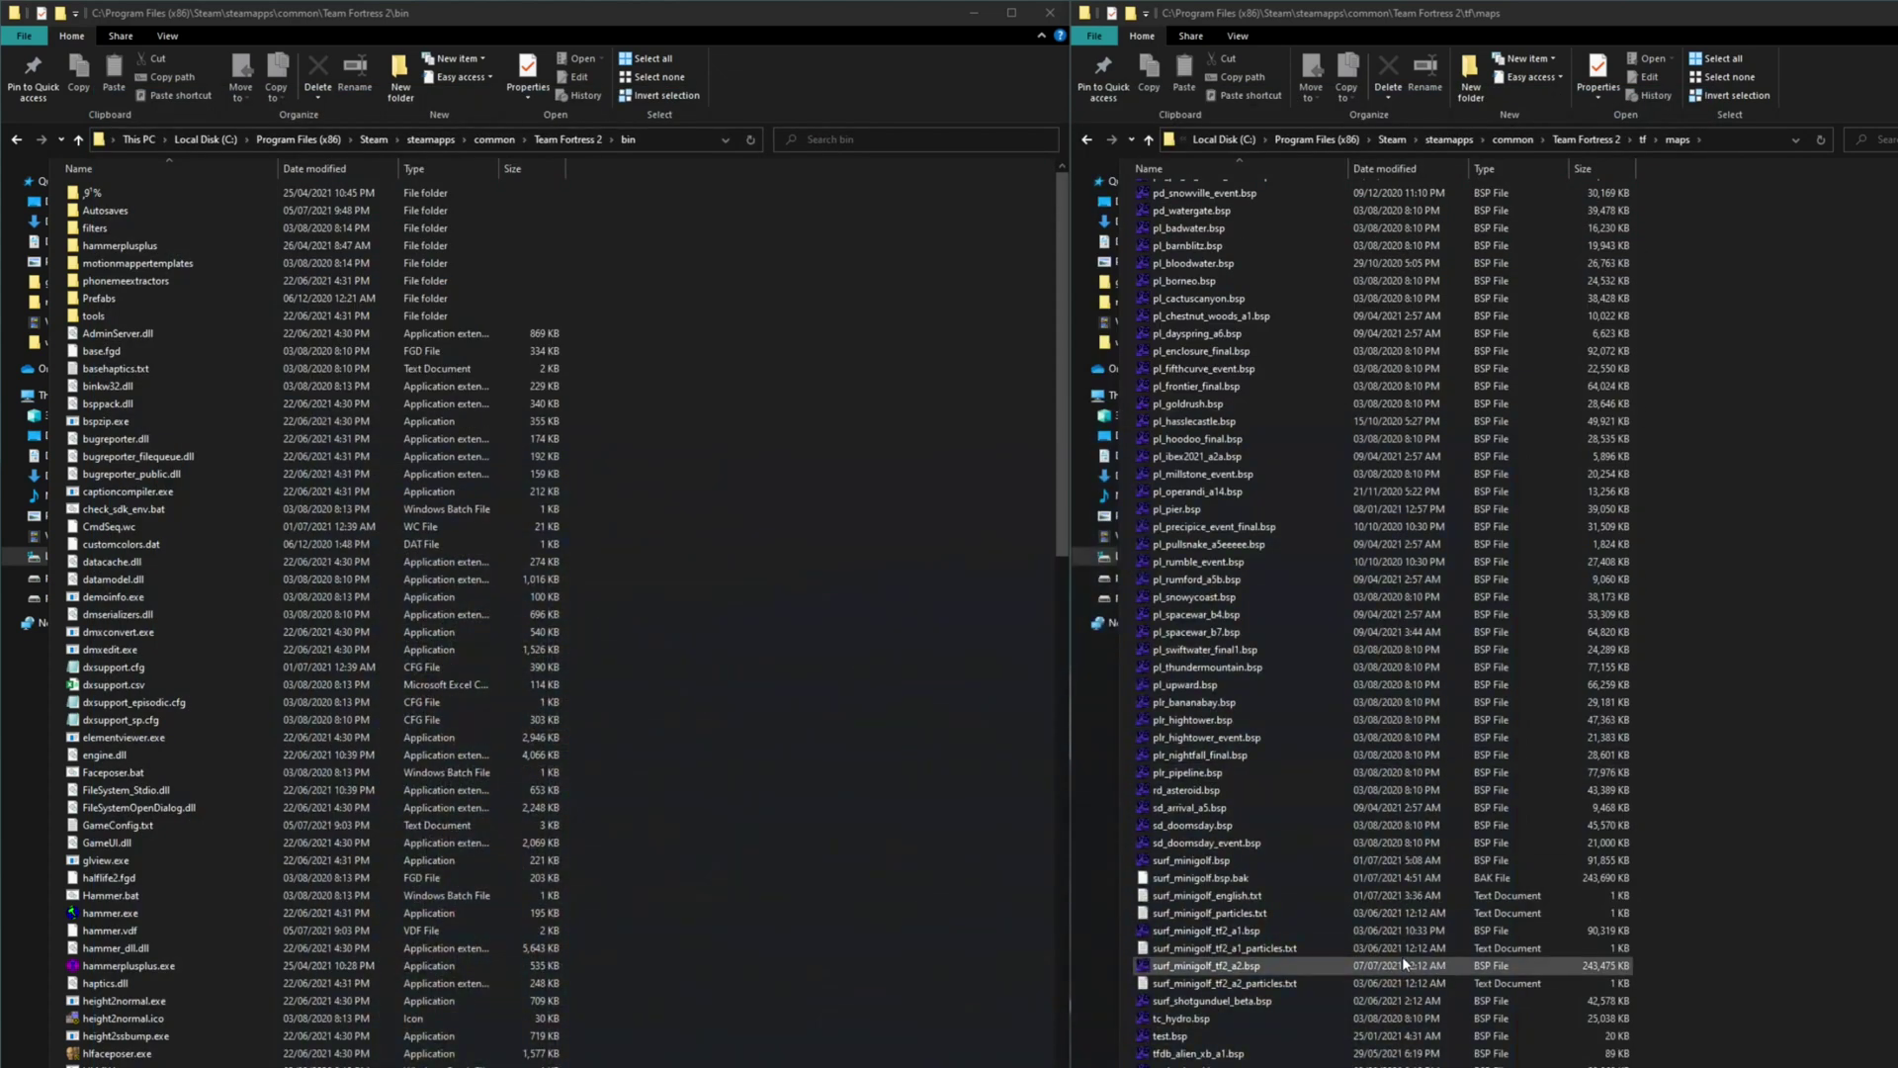
double_click(1250, 964)
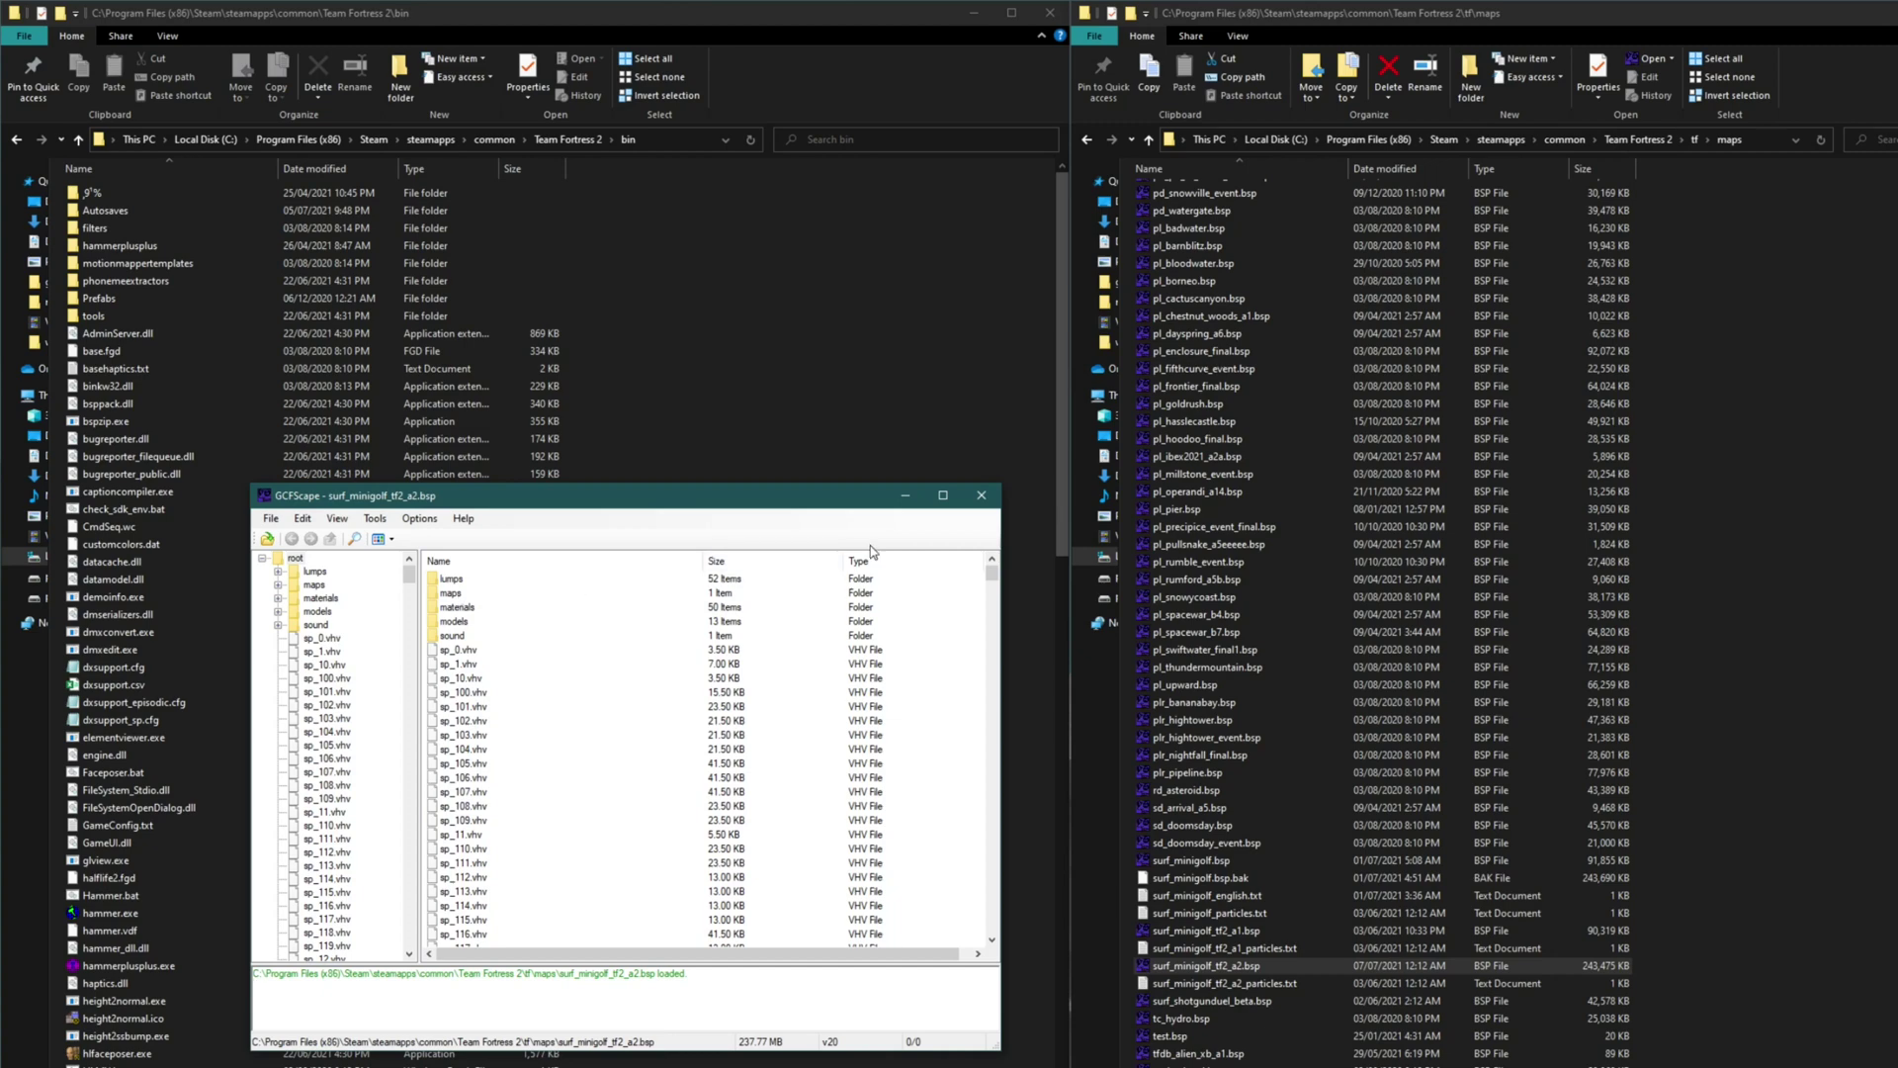
left_click(983, 500)
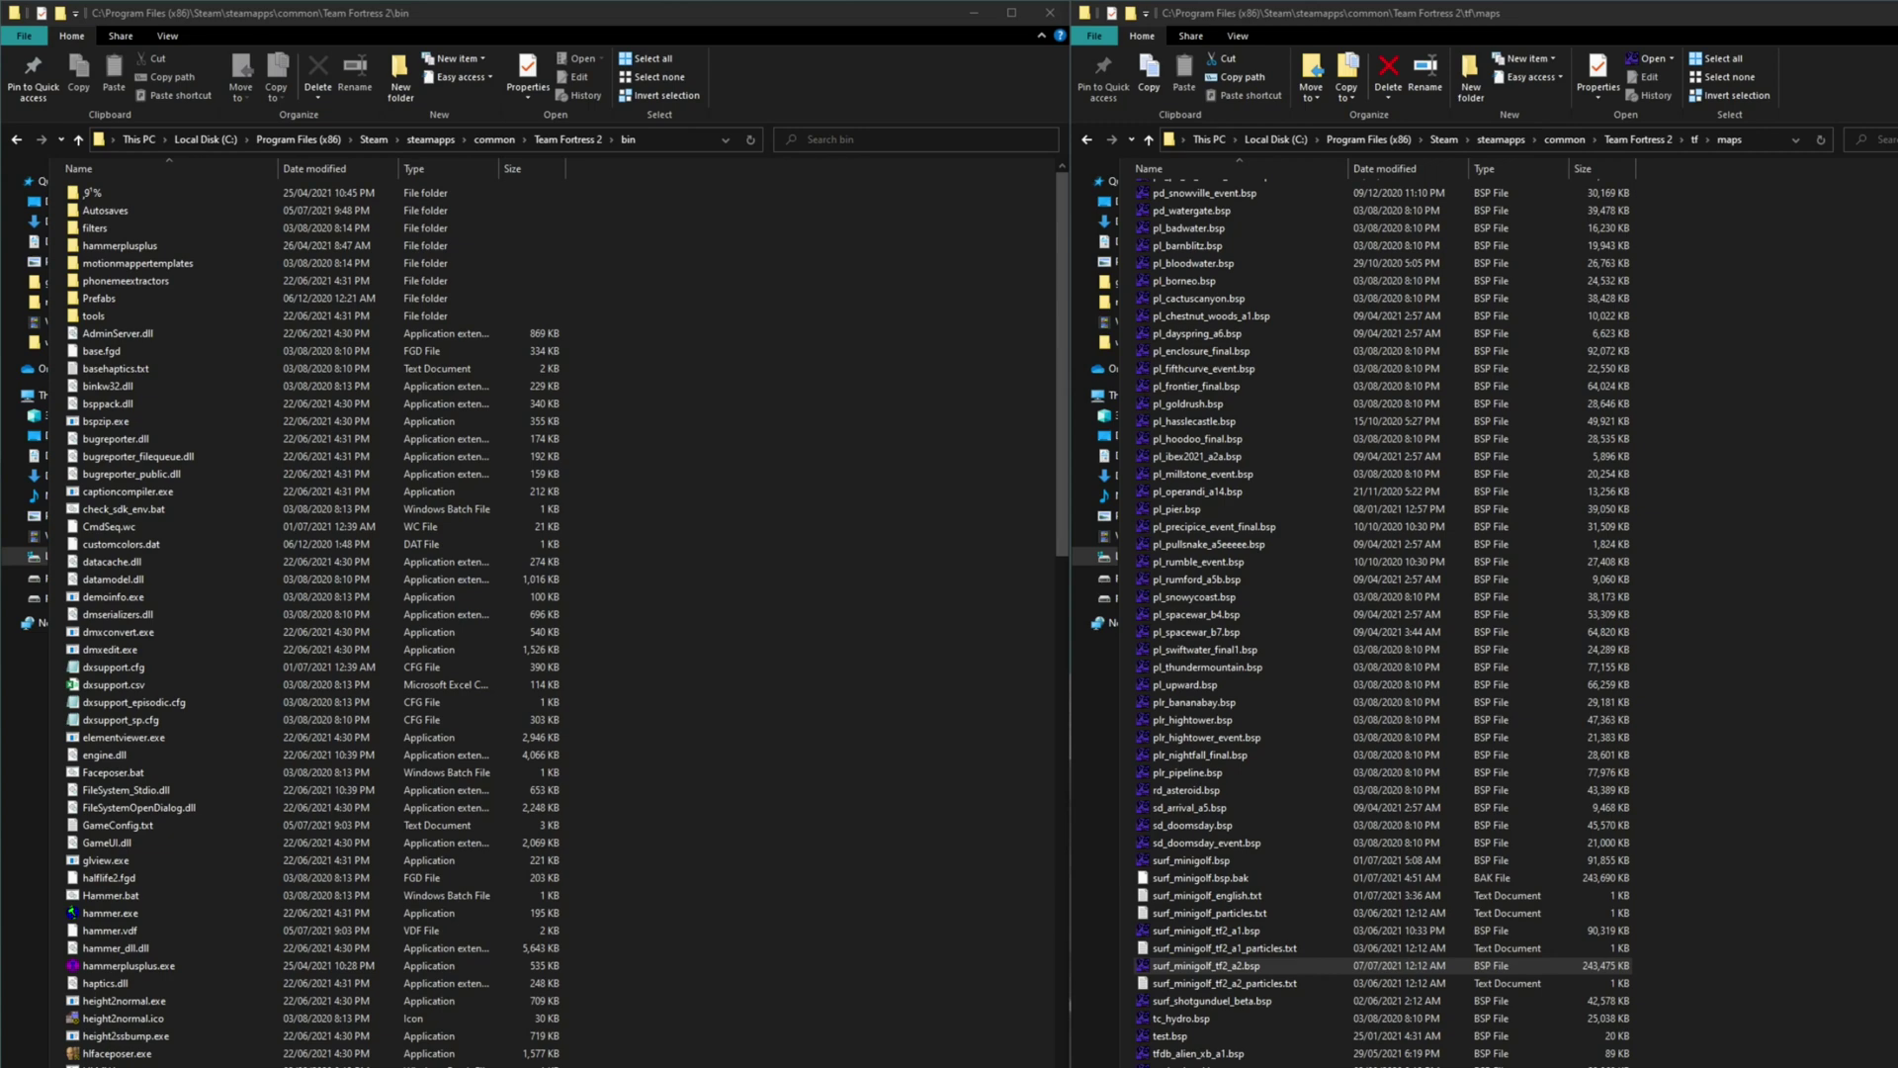
Switch to Compile Pal and add the REPACK process to the Publish - HDR configuration
left_click_drag(5, 556, 669, 516)
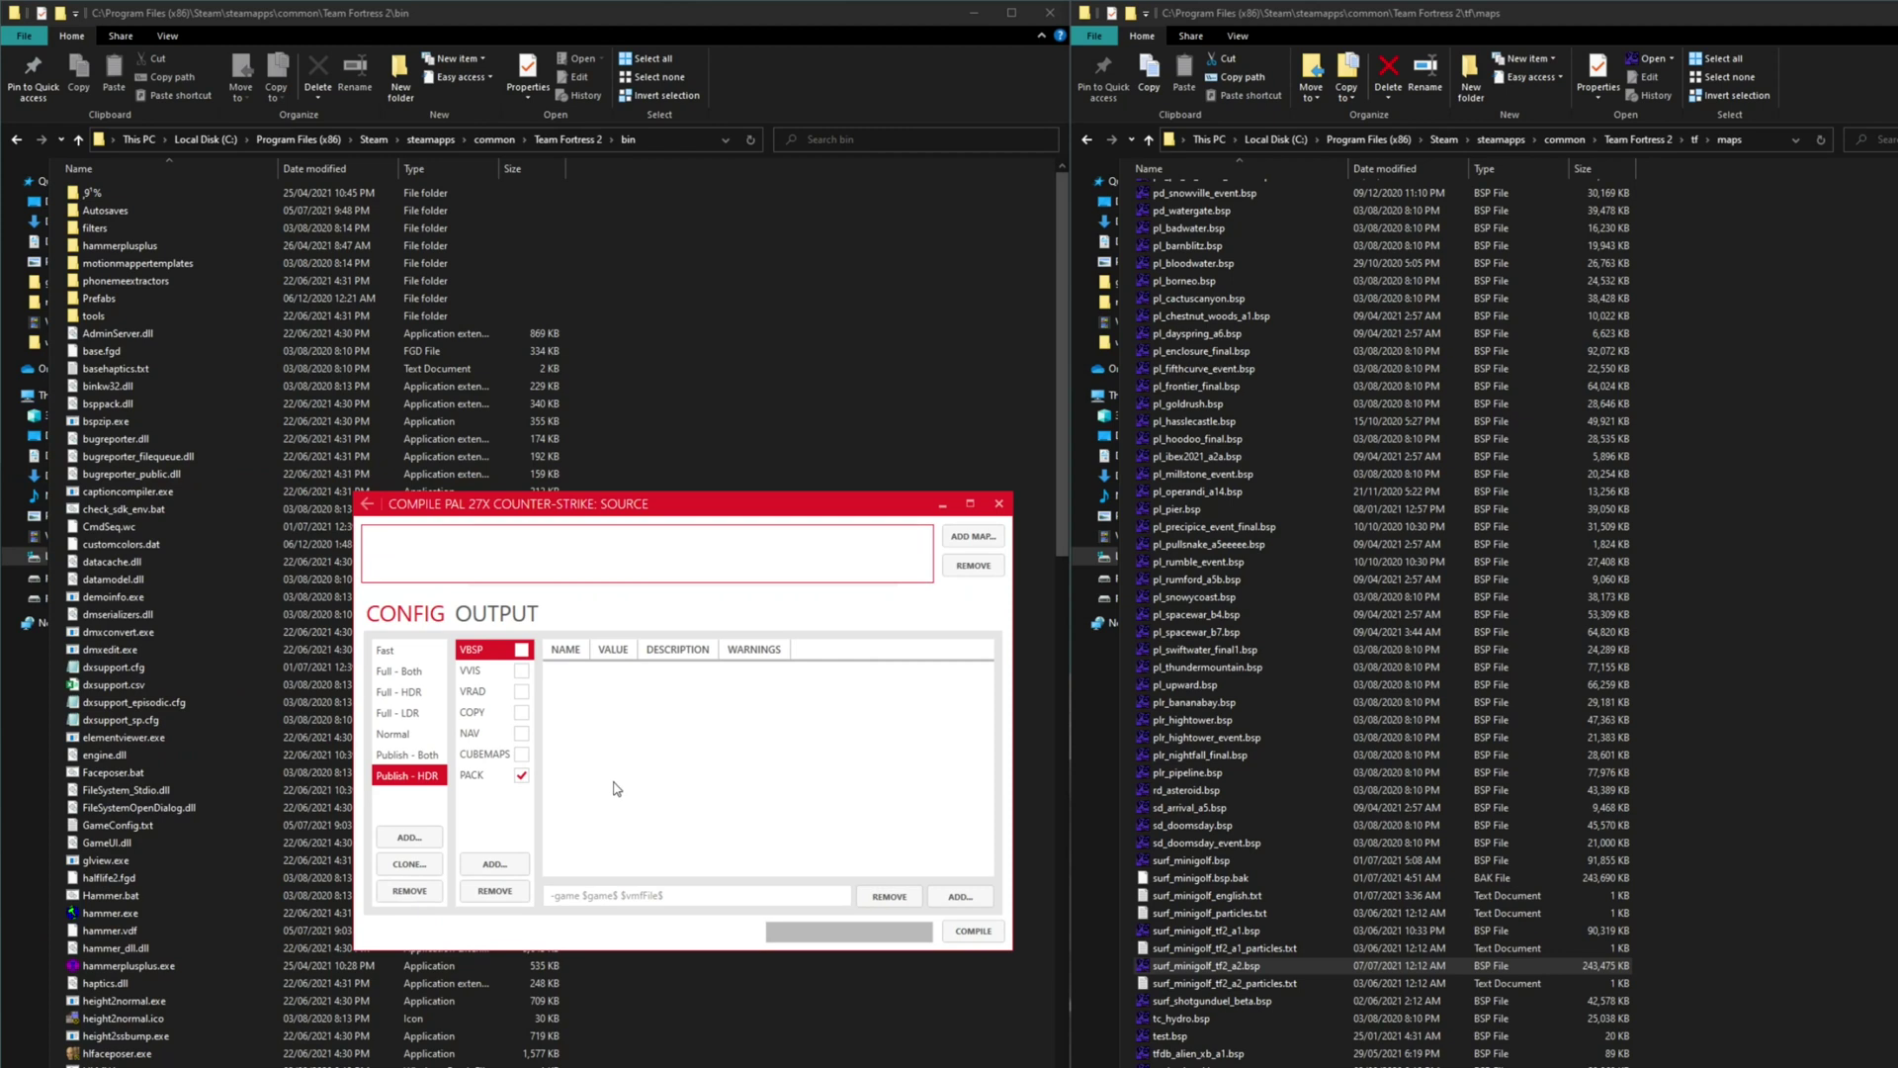
left_click(504, 865)
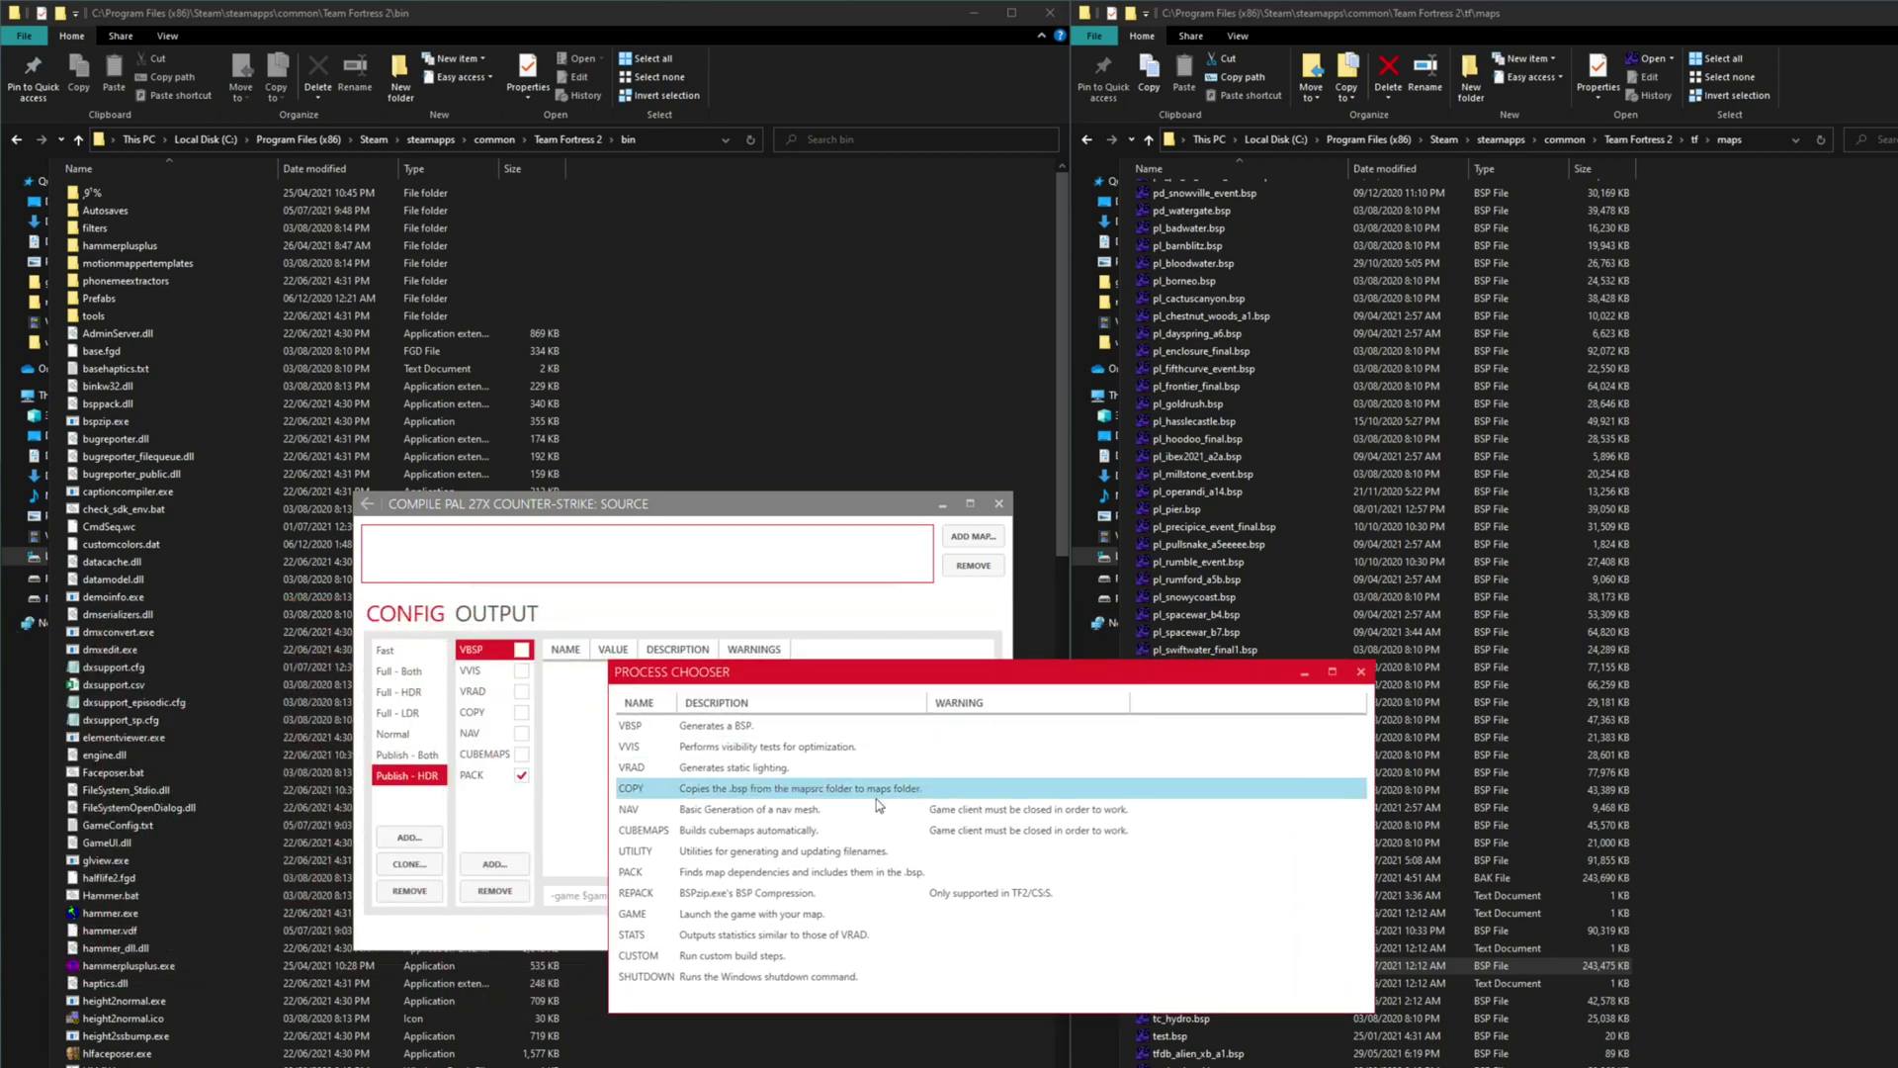
double_click(641, 894)
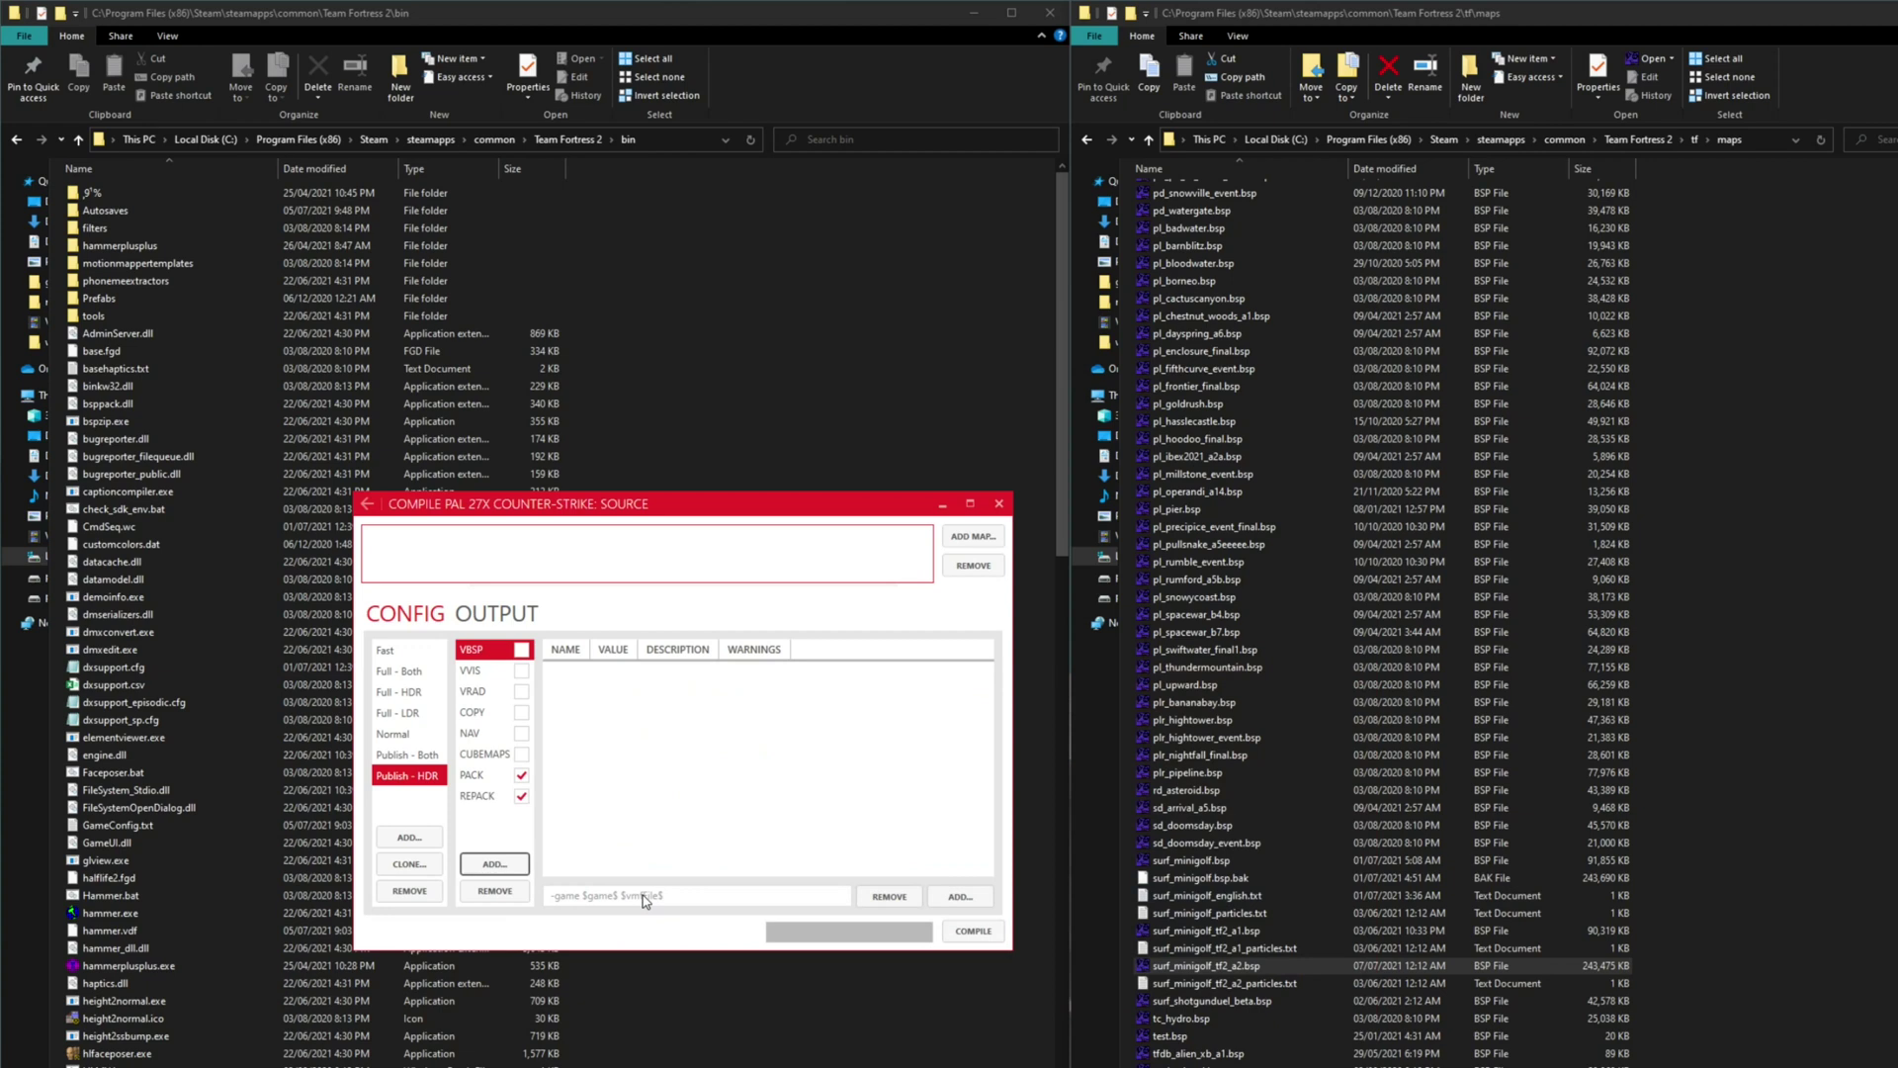
Enable the CUBEMAPS process in the Publish - HDR configuration
left_click(523, 755)
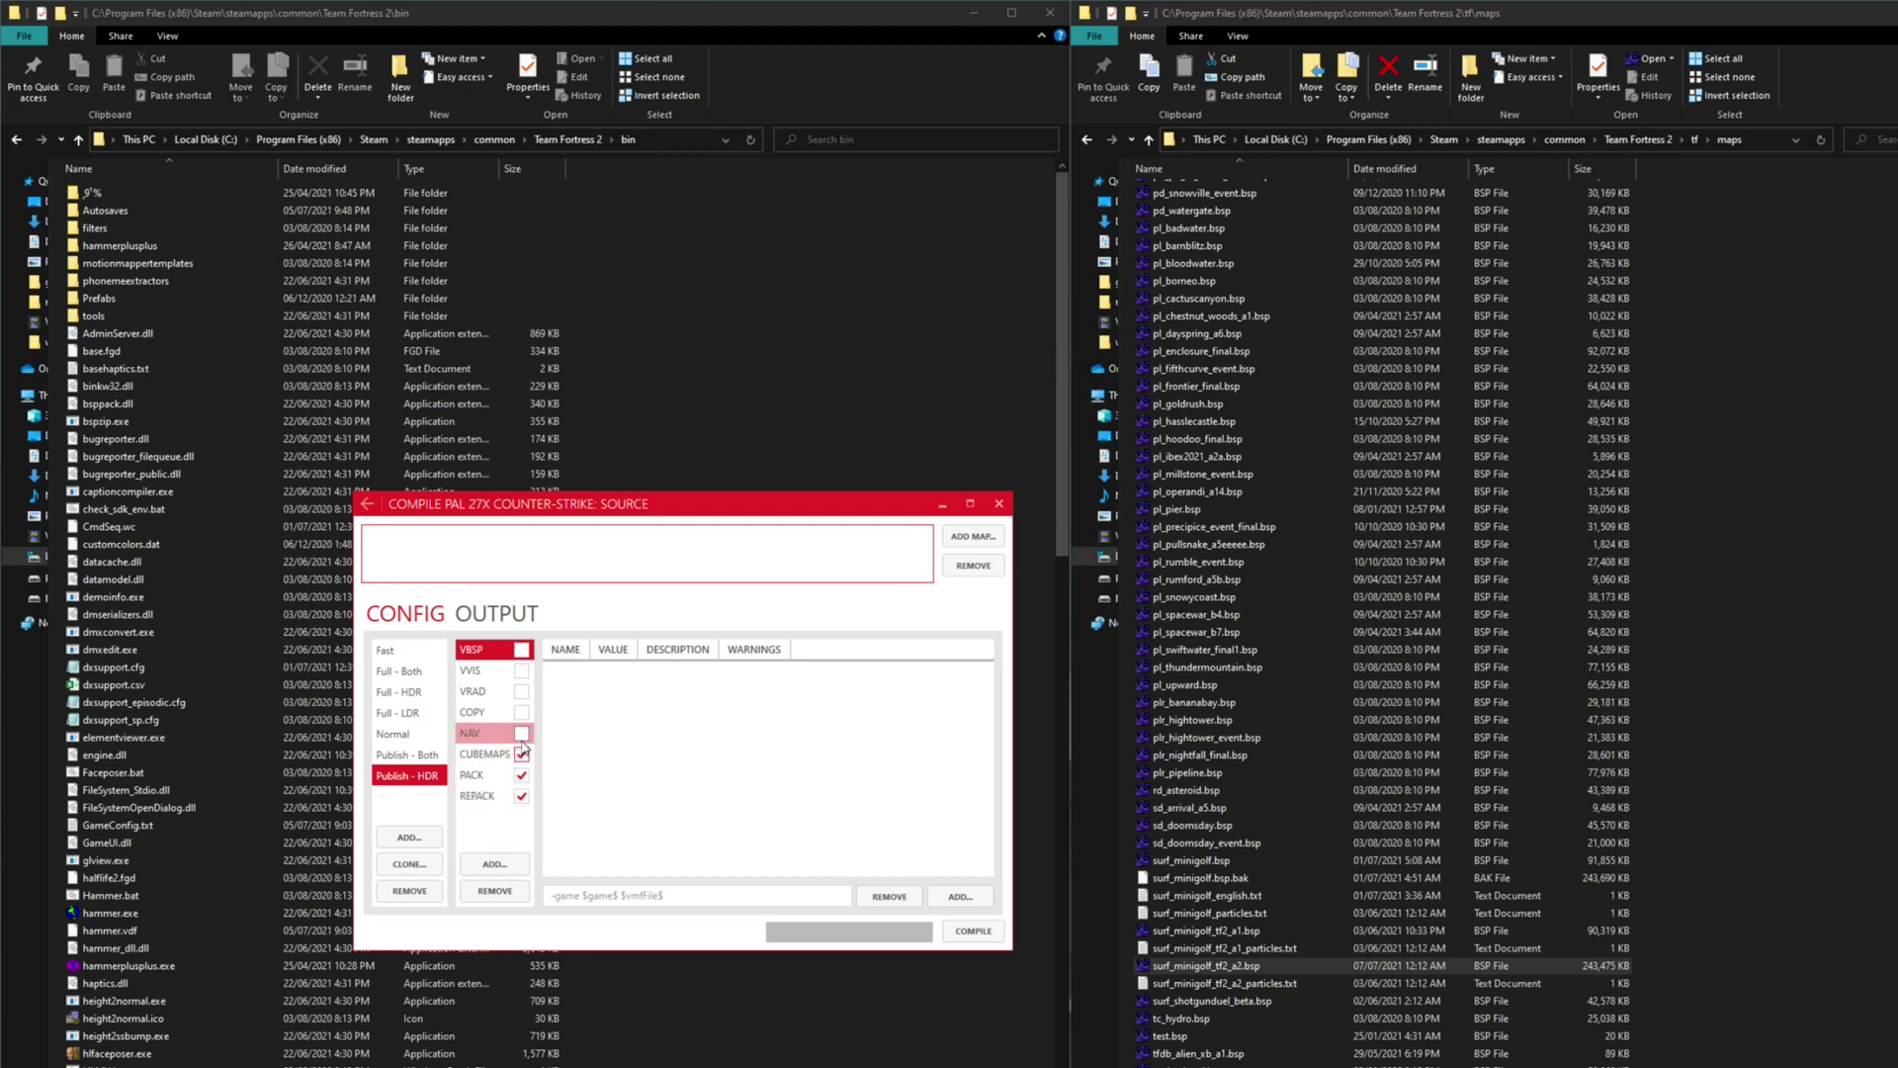
left_click(522, 734)
left_click(522, 735)
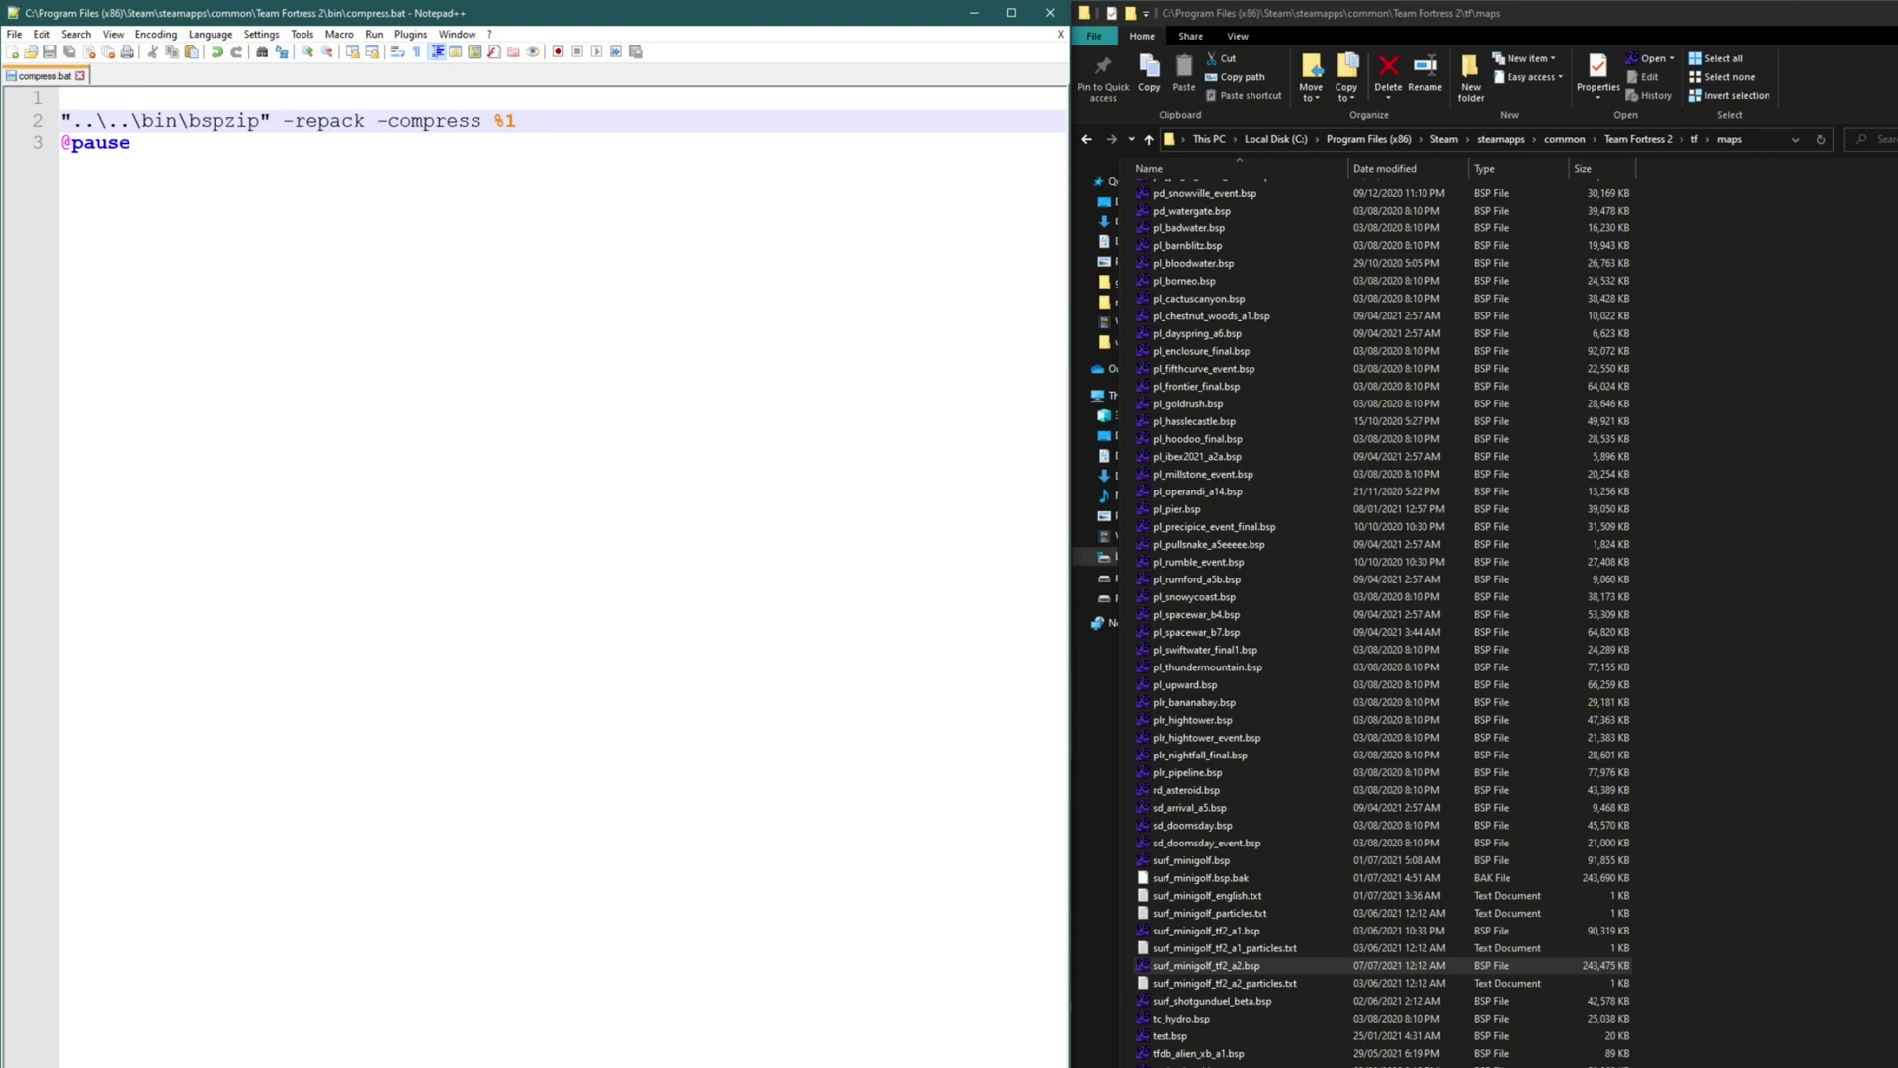
Switch from the compress.bat script to the file folders and run compress.bat with surf_minigolf_tf2_a2.bsp as its input file
key("alt+Tab")
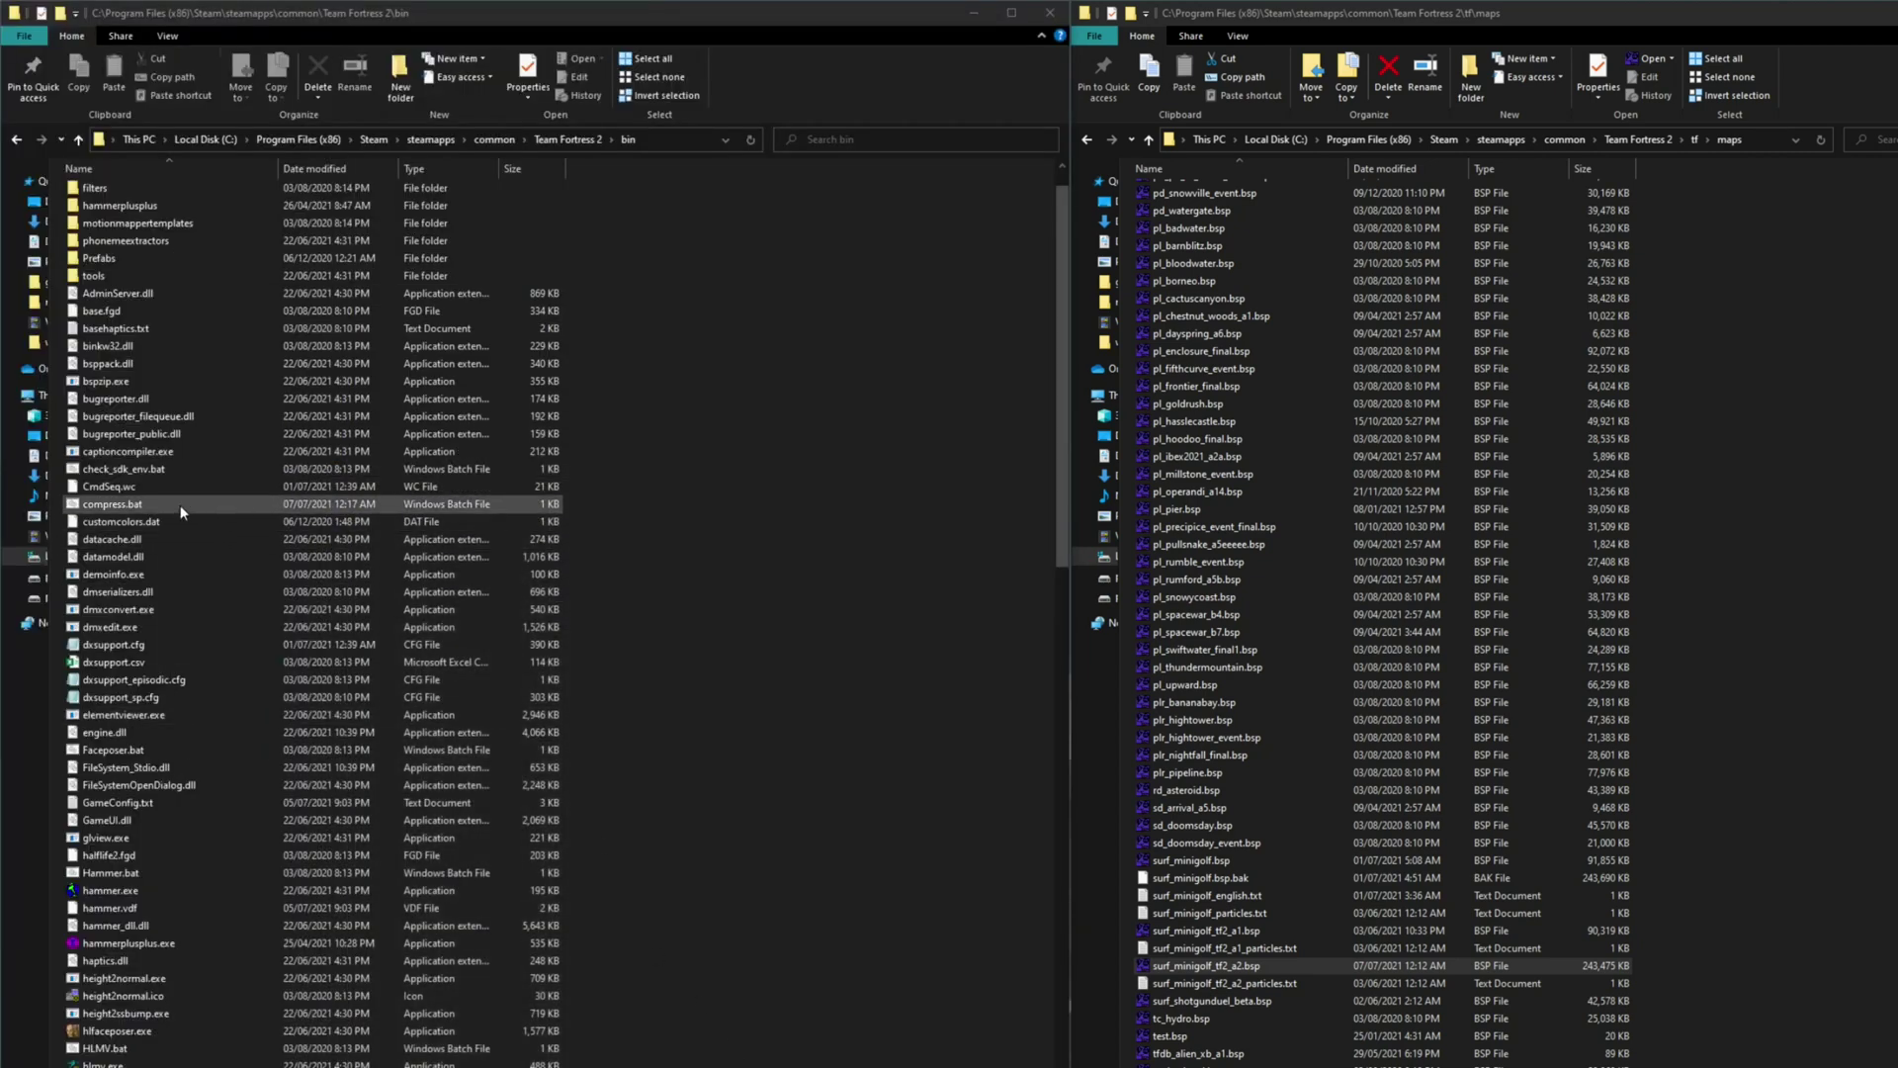
left_click(1238, 967)
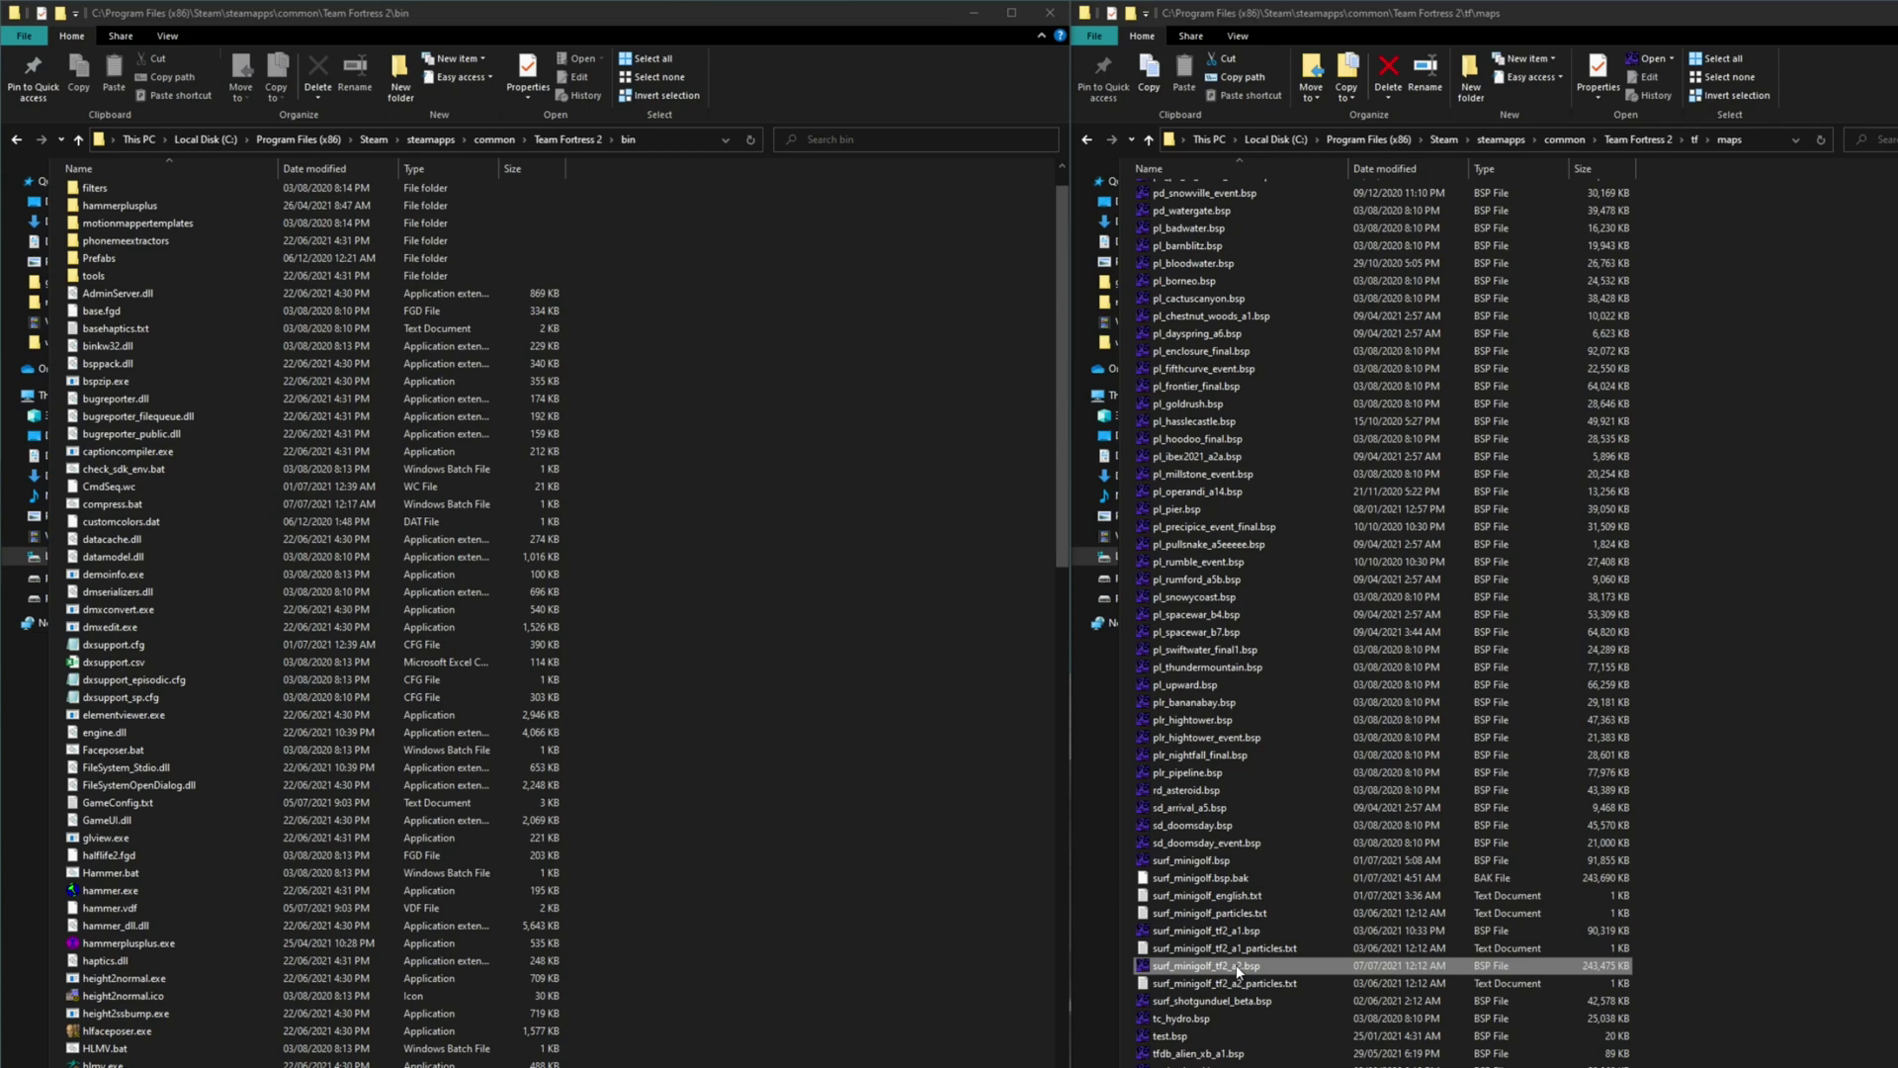
left_click_drag(1238, 967, 178, 506)
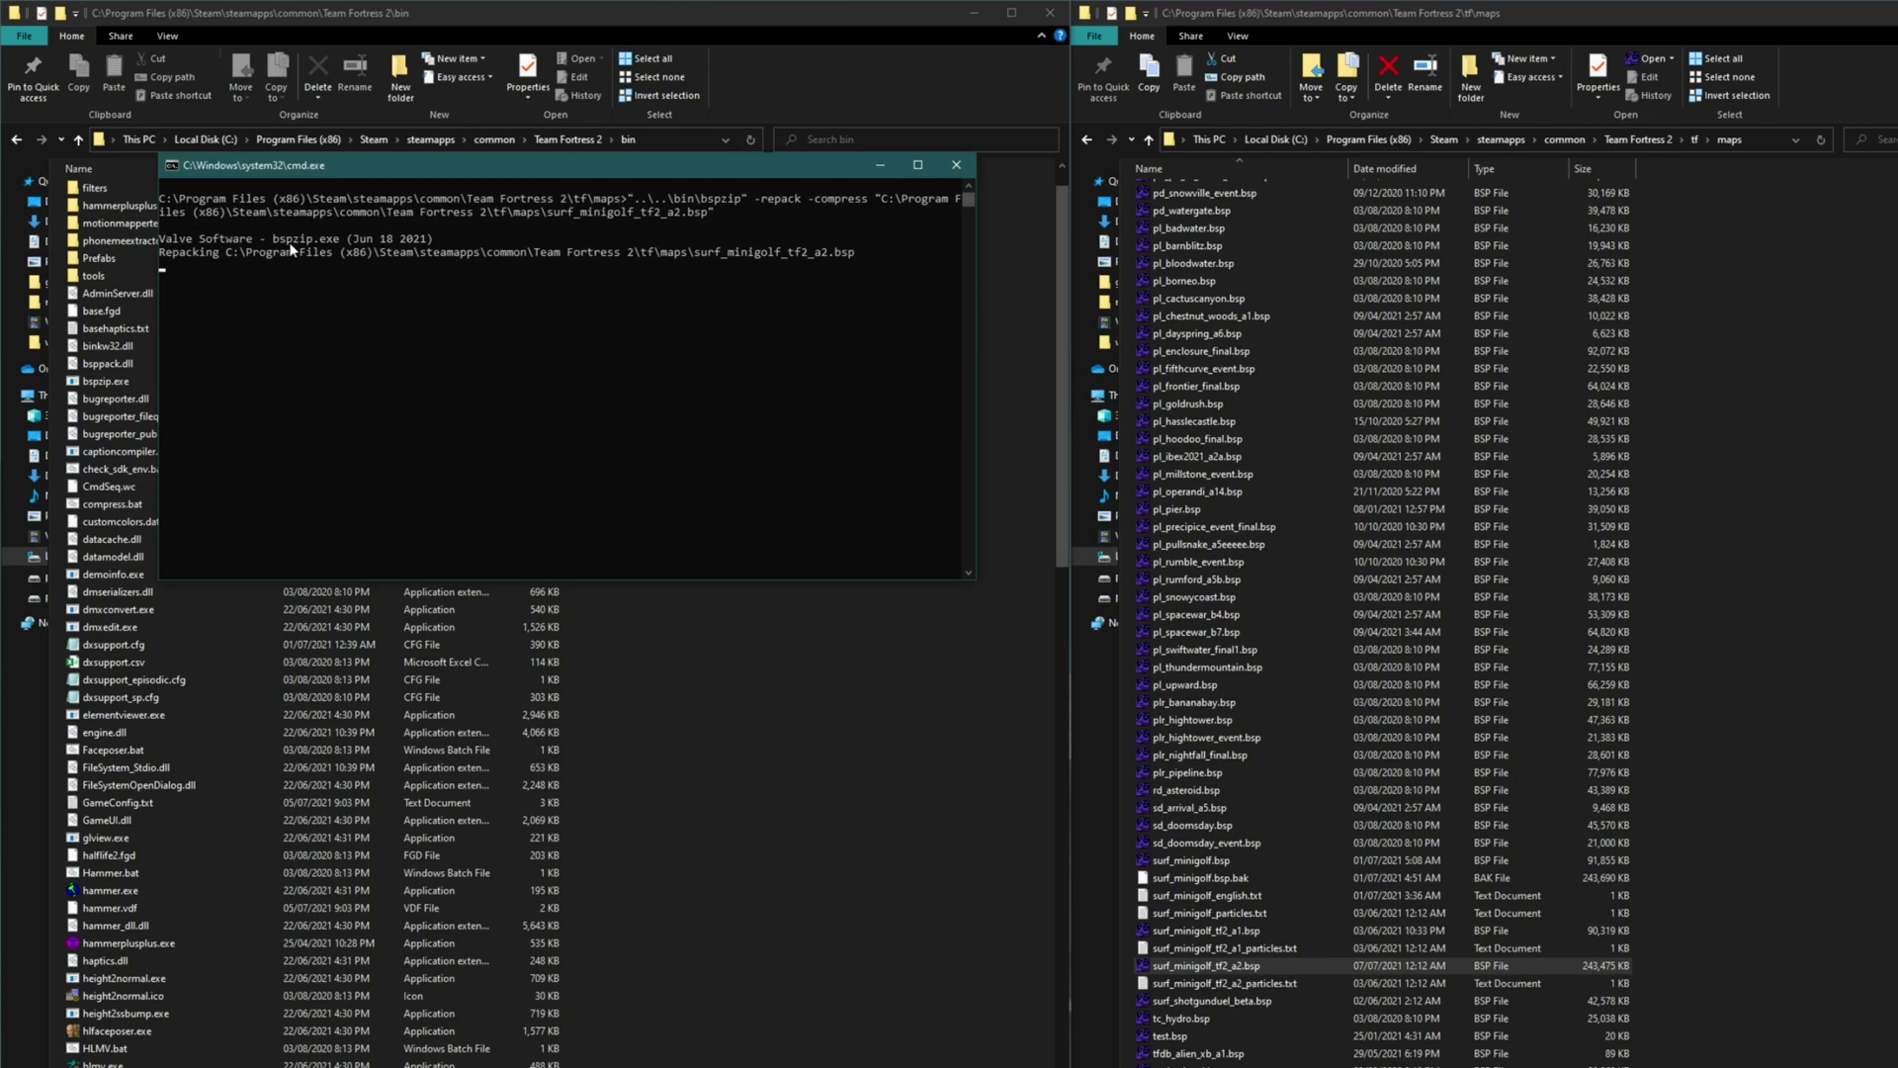